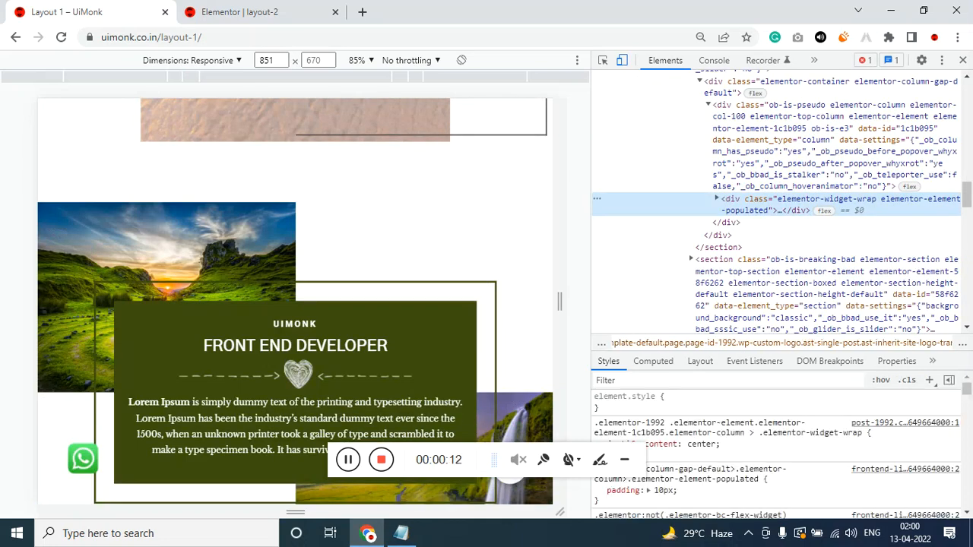
- Examine how the Front End Developer section adapts at viewport widths of about 623, 378 and 872 pixels, and close the developer tools
drag(560, 283, 493, 300)
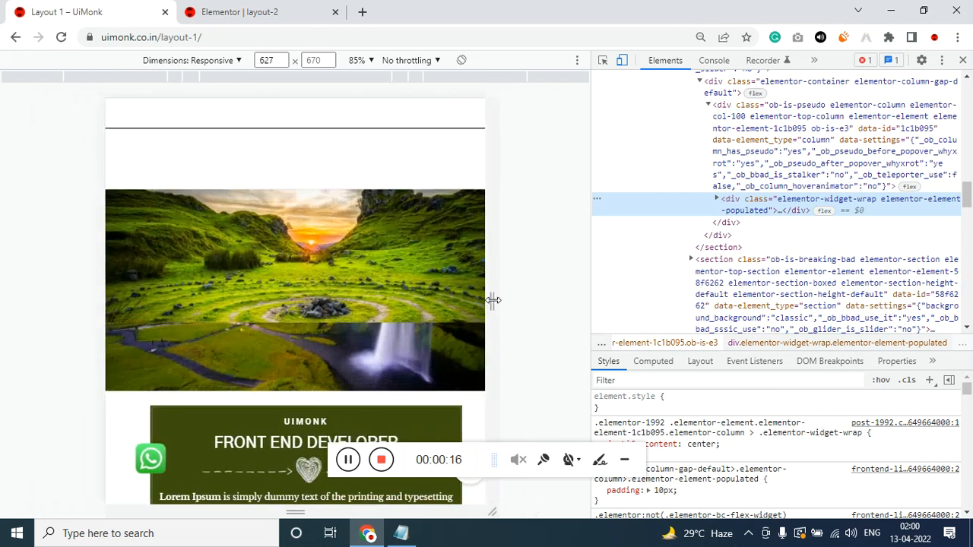
scroll(427, 320, down, 3)
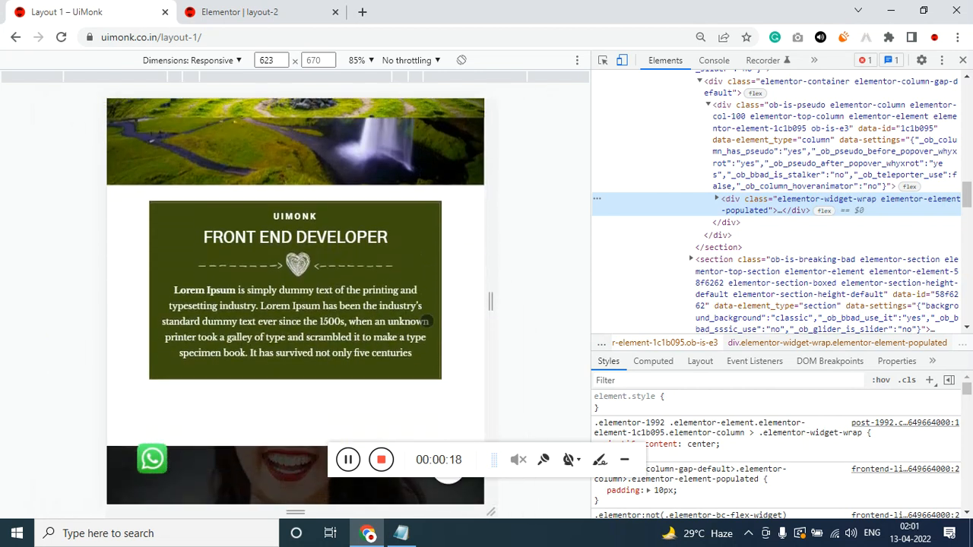
scroll(456, 308, up, 2)
drag(475, 293, 418, 310)
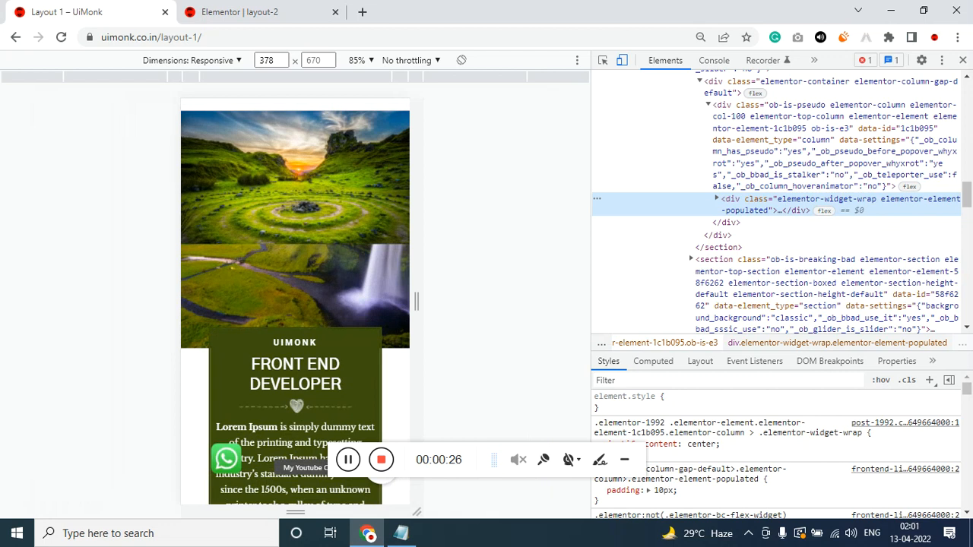
drag(417, 302, 565, 283)
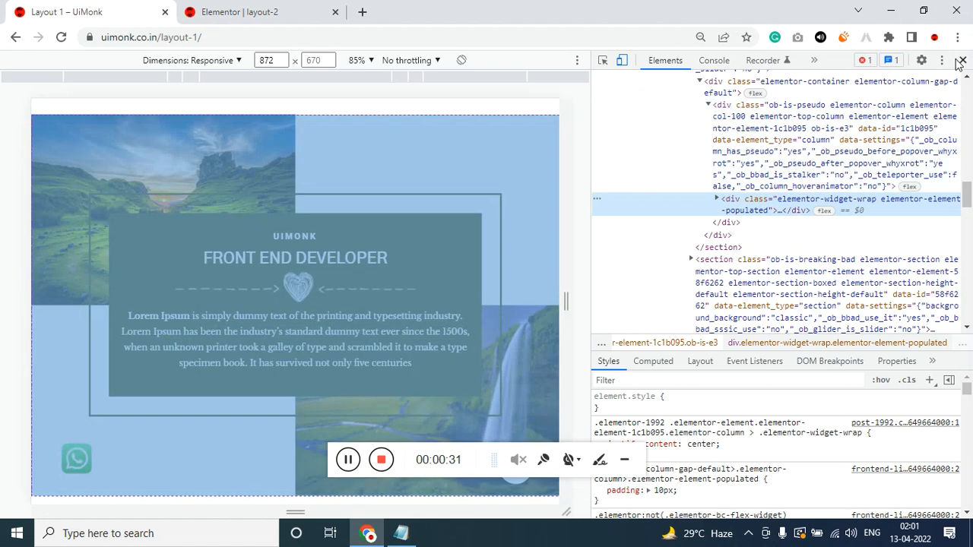
click(962, 60)
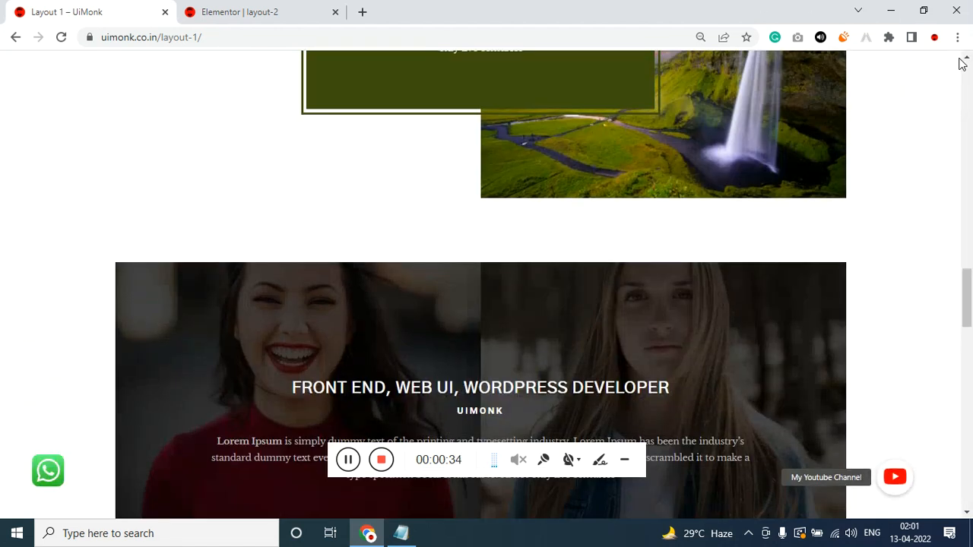
- Examine the Front End Developer section on the full-width Layout 1 page, and switch to the end of the layout-2 page in Elementor
scroll(690, 321, down, 2)
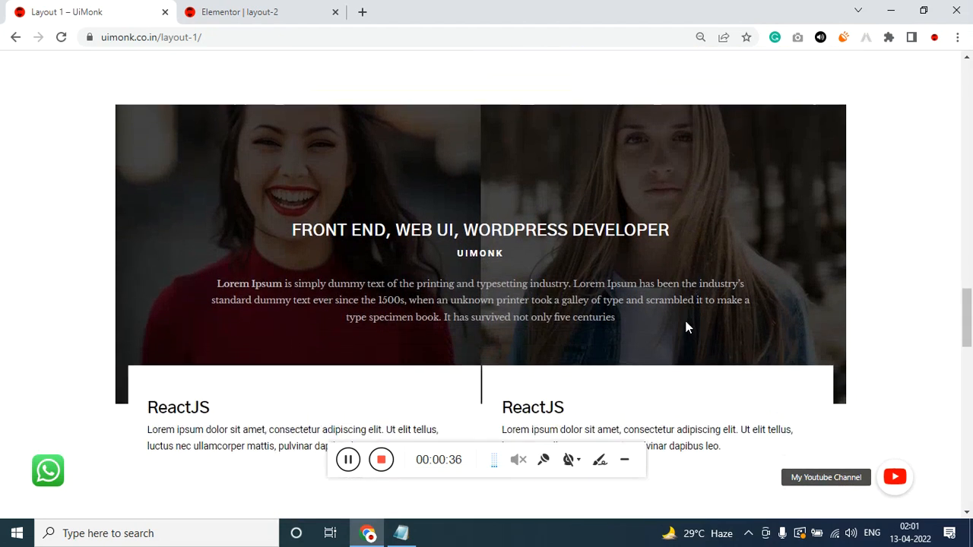
scroll(687, 327, up, 4)
scroll(686, 327, up, 2)
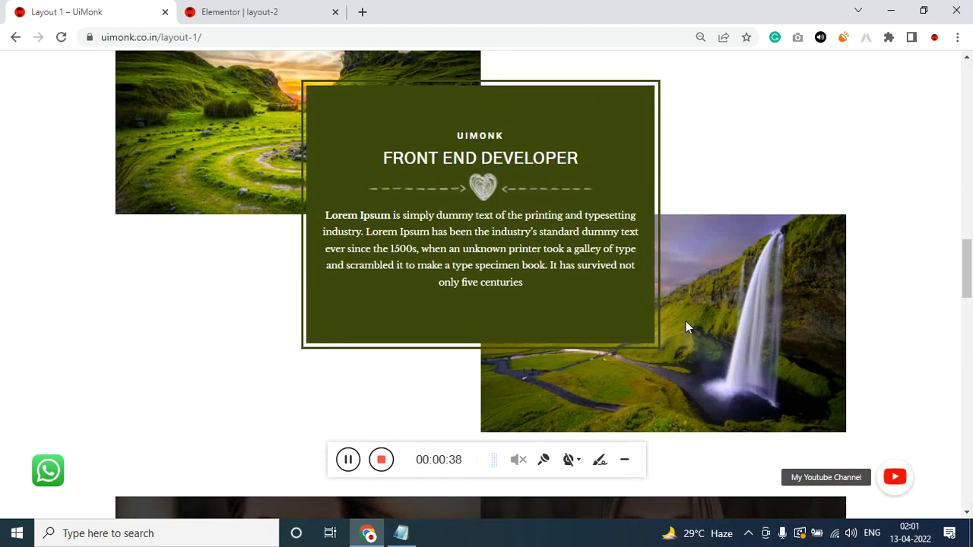
scroll(685, 327, up, 1)
scroll(686, 327, up, 1)
click(296, 7)
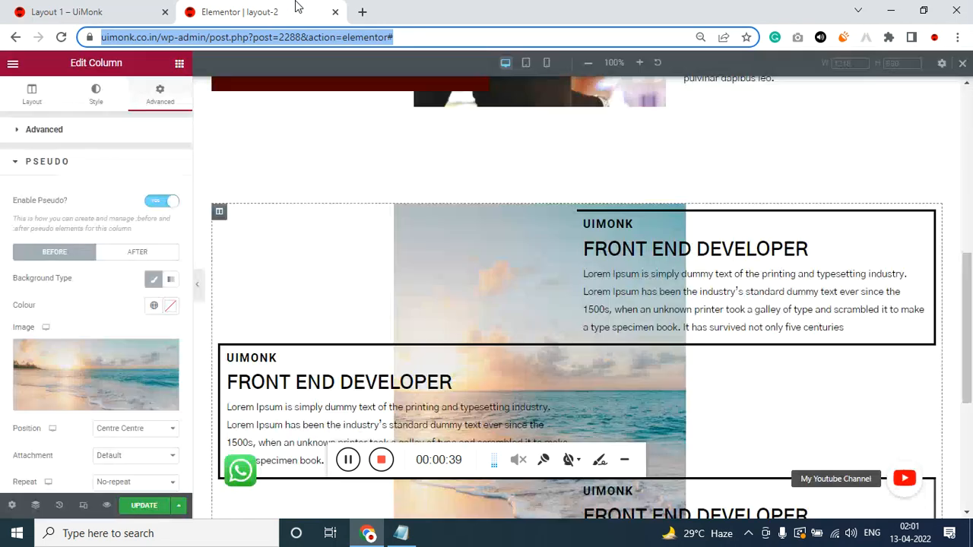
scroll(319, 327, down, 4)
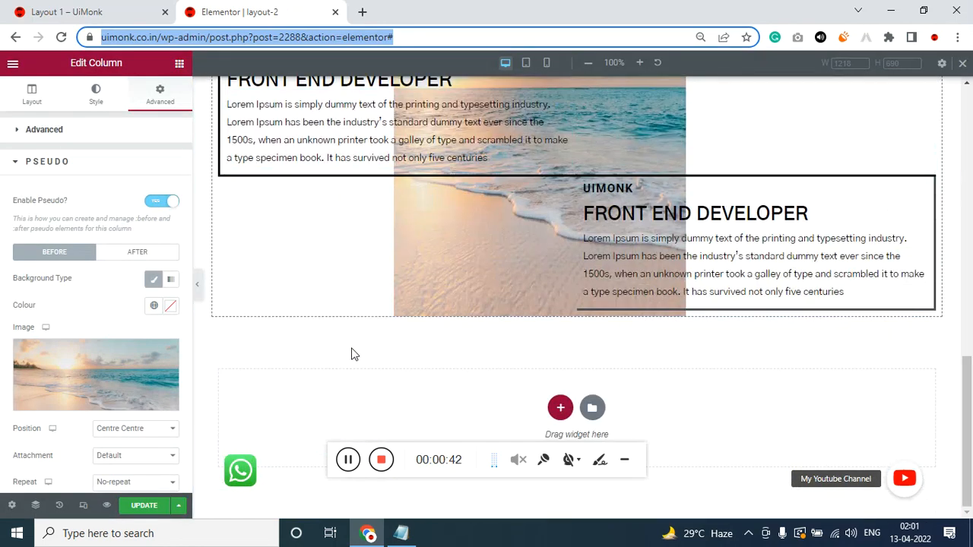
- Add a new single-column section at the end of the layout-2 page
click(560, 407)
scroll(517, 401, down, 1)
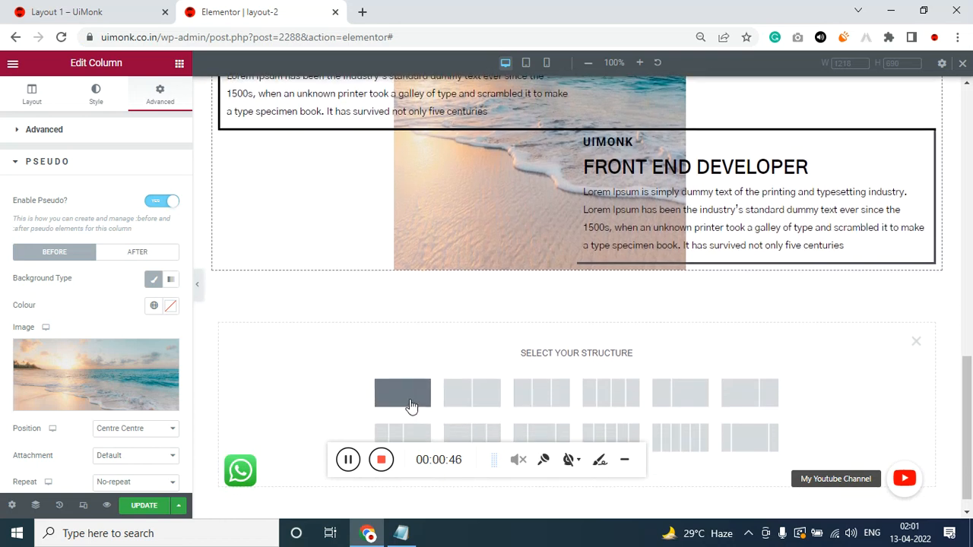
click(410, 395)
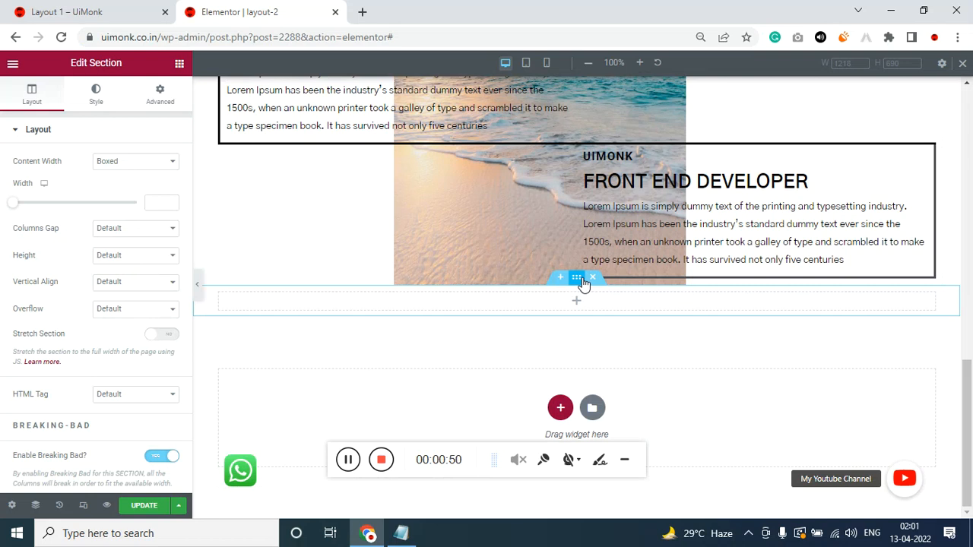
- Set the new section's top and bottom margins to 150 px
click(156, 97)
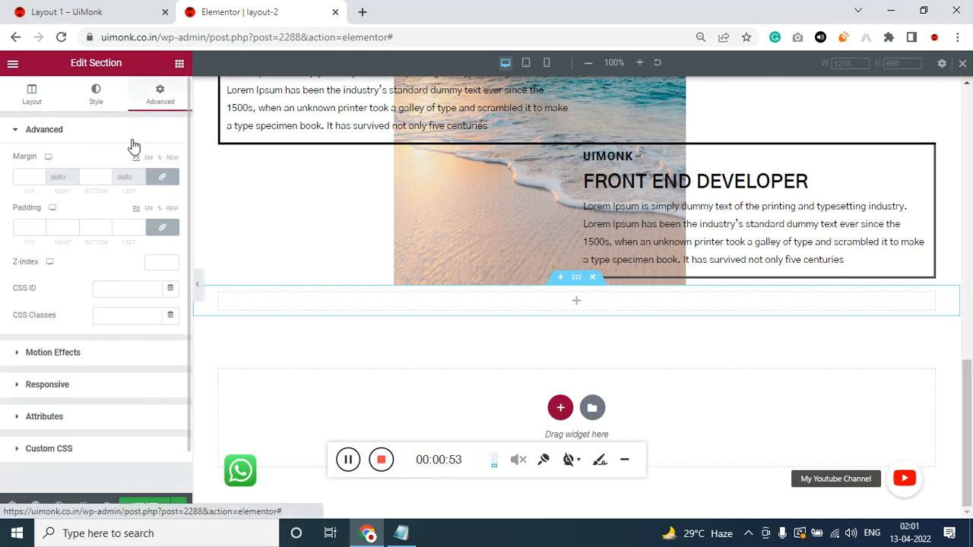
click(26, 179)
text(150)
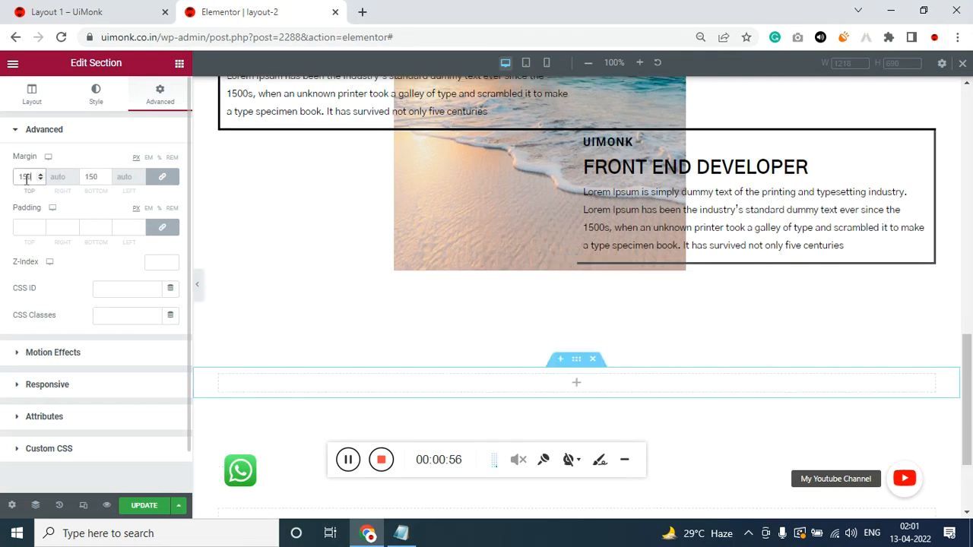
scroll(570, 335, down, 2)
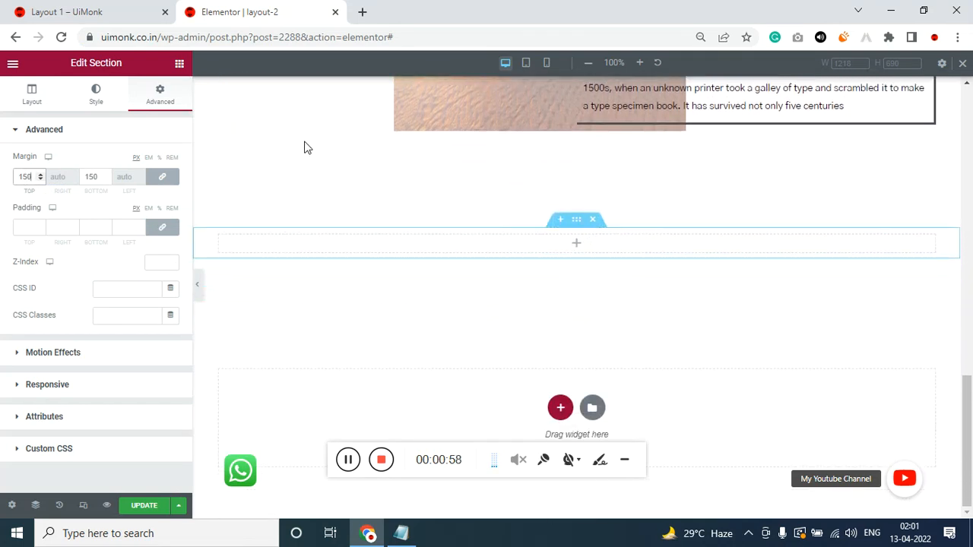
- Insert an Inner Section widget into the empty column of the new section
click(179, 64)
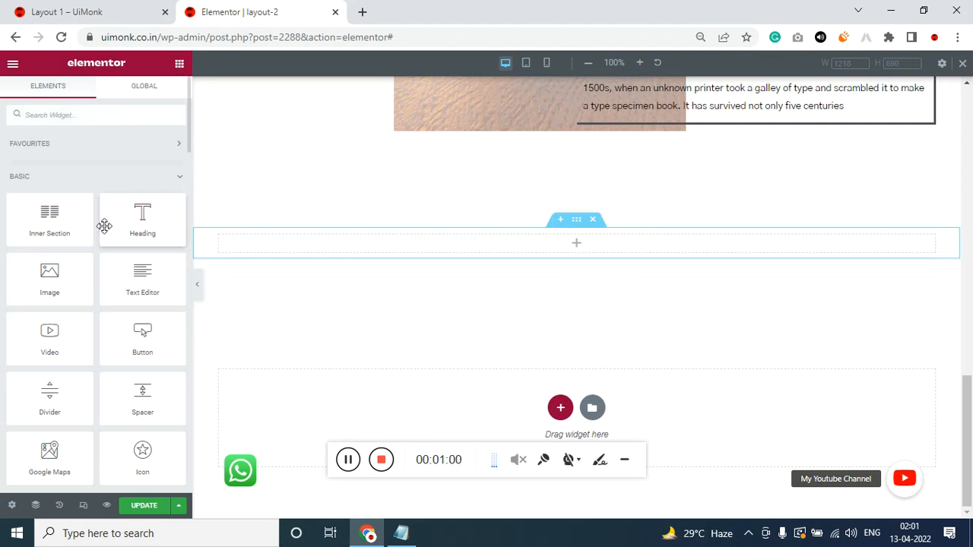
drag(48, 214, 509, 278)
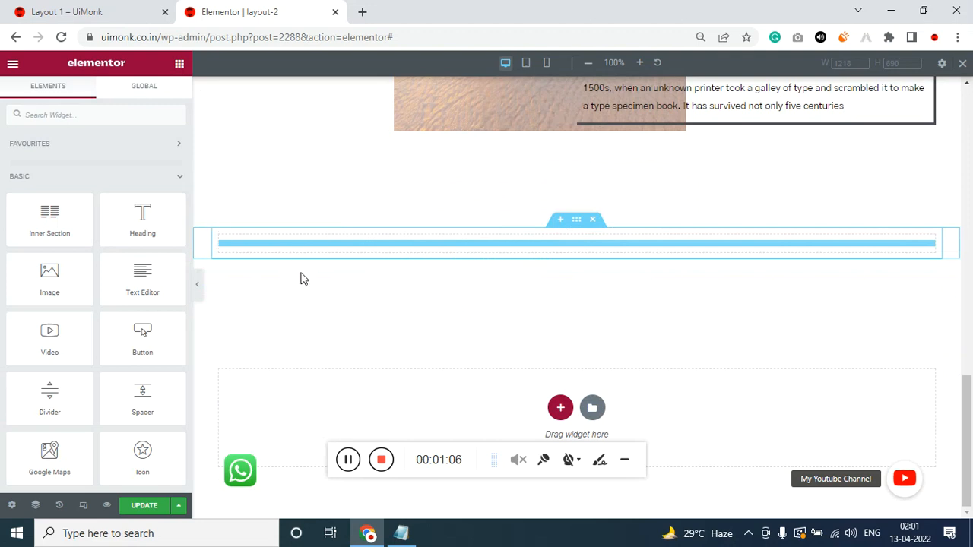
drag(49, 216, 451, 256)
scroll(668, 306, up, 2)
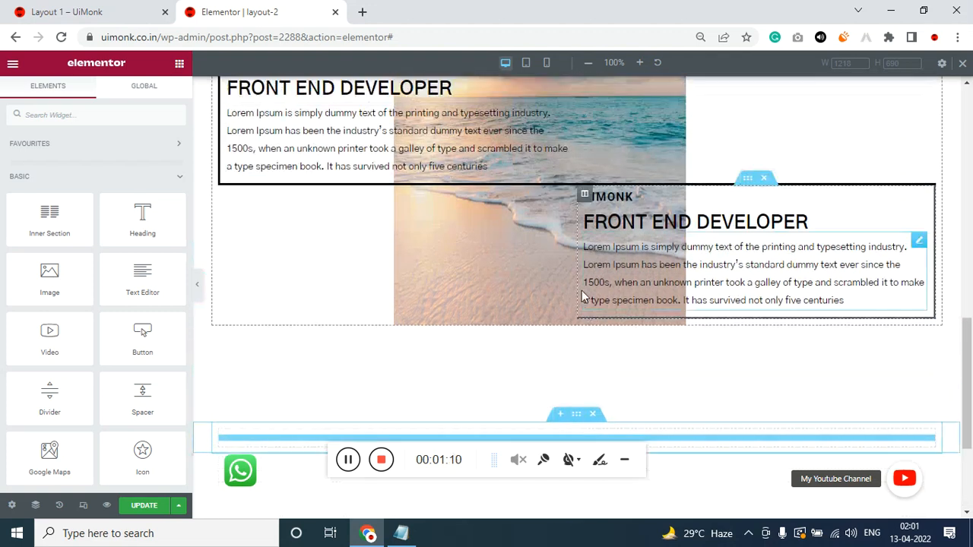
scroll(581, 306, down, 1)
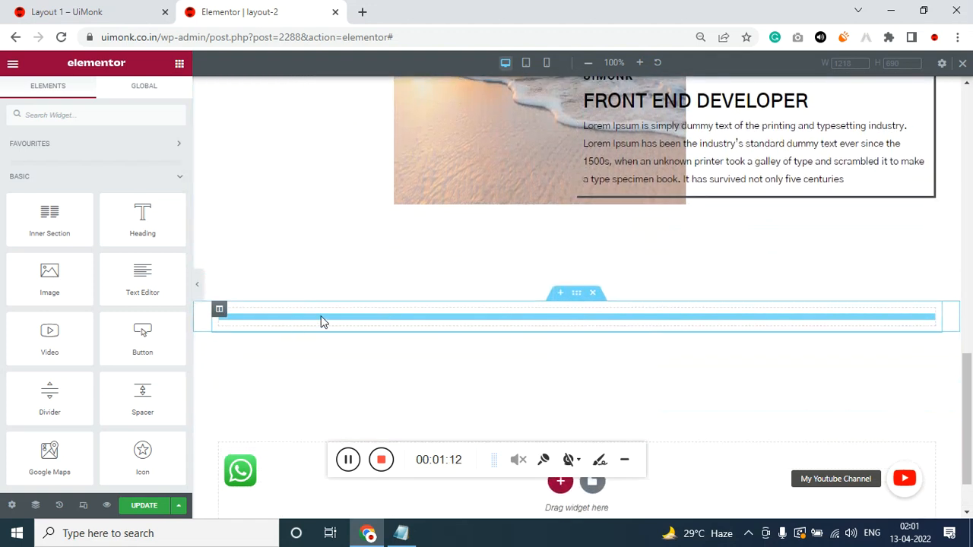
right_click(218, 312)
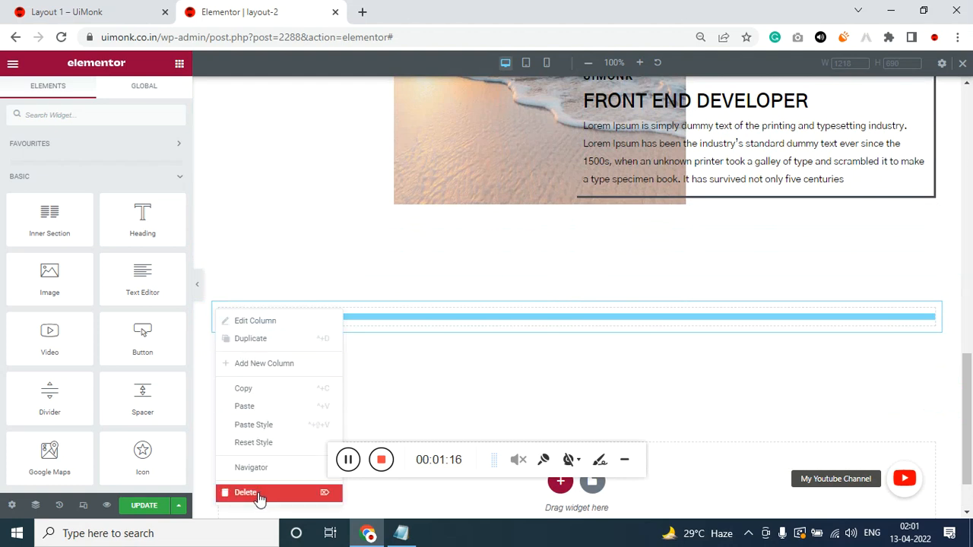
click(275, 317)
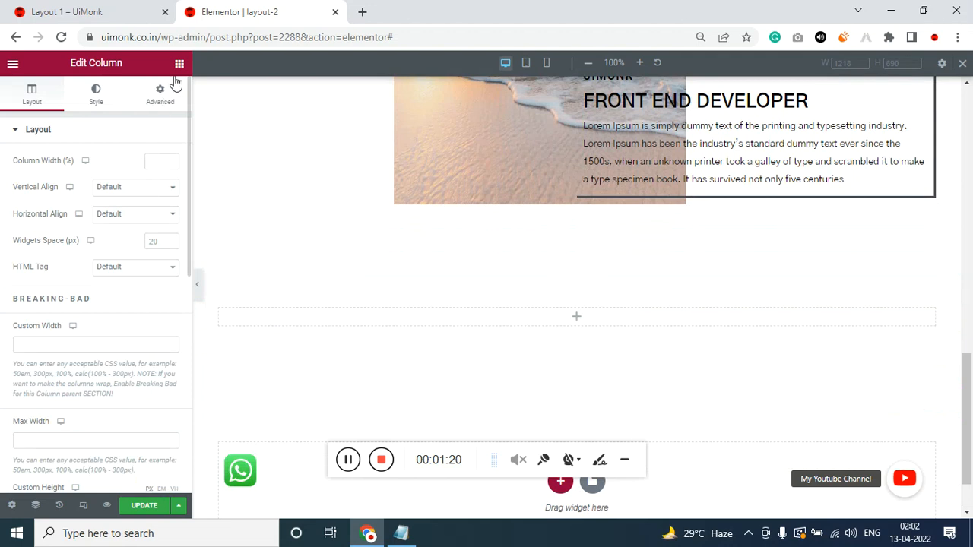
click(574, 315)
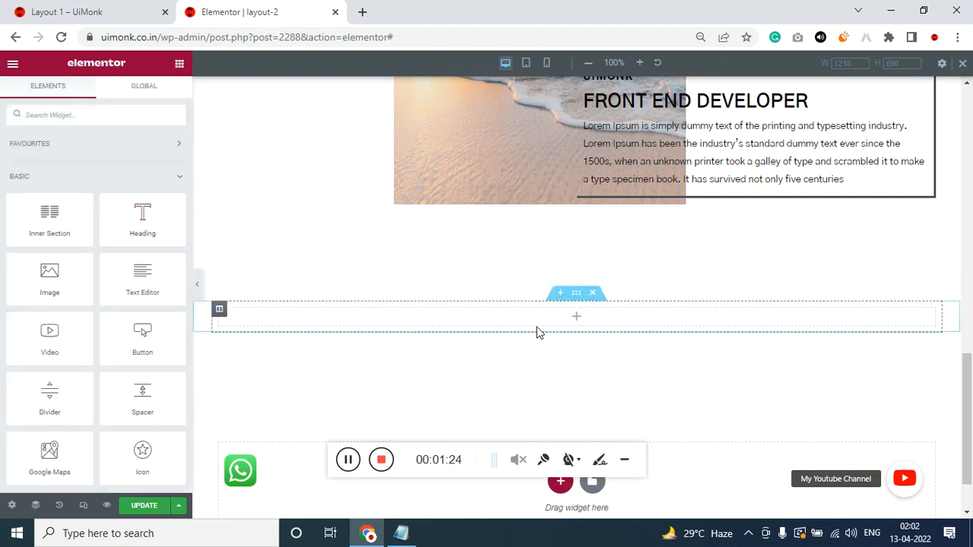
drag(57, 220, 358, 326)
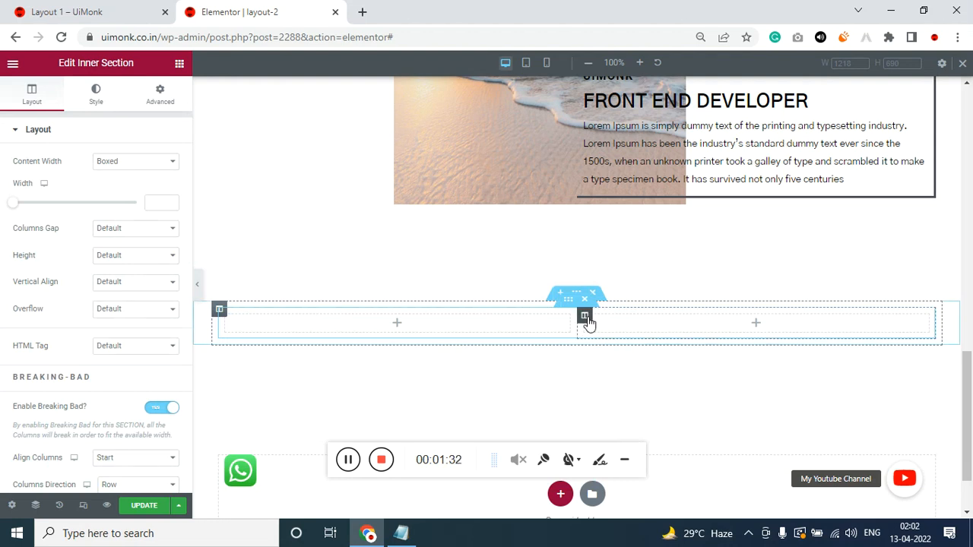
- Delete the inner section's second column and set the remaining column's custom width to 60%
right_click(586, 319)
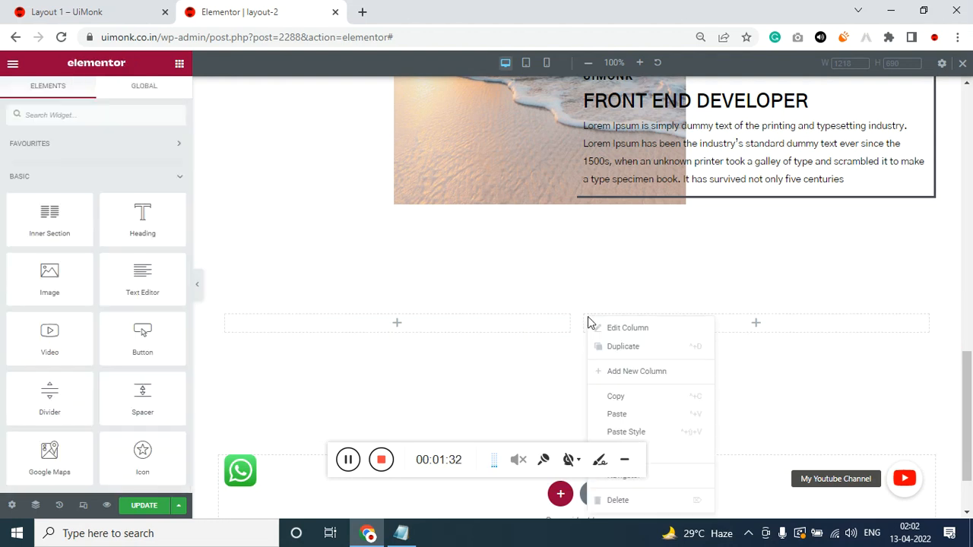
click(679, 502)
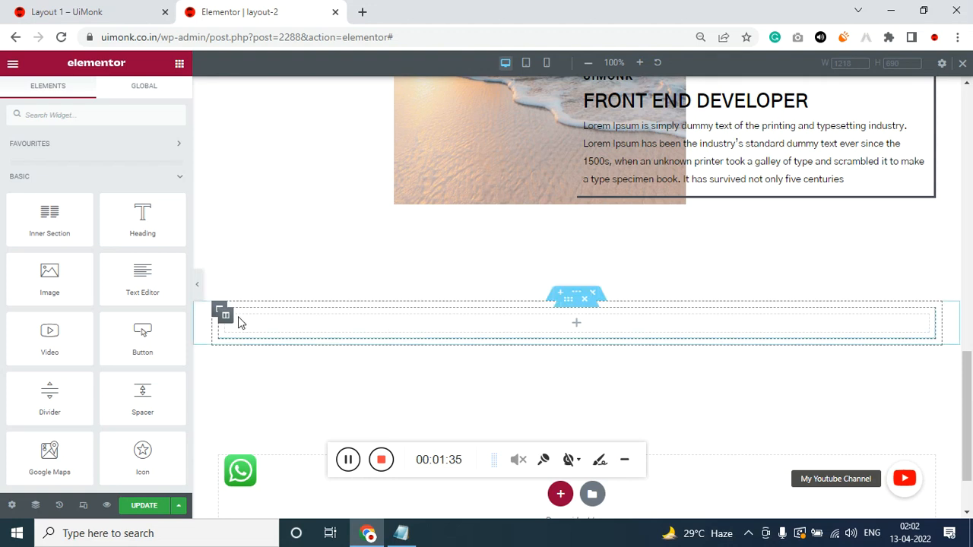
click(225, 315)
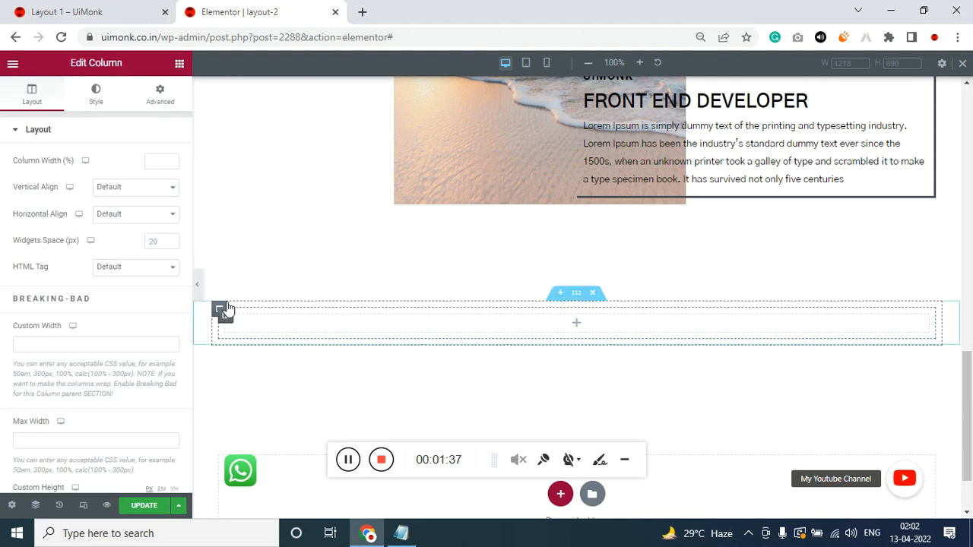
click(76, 340)
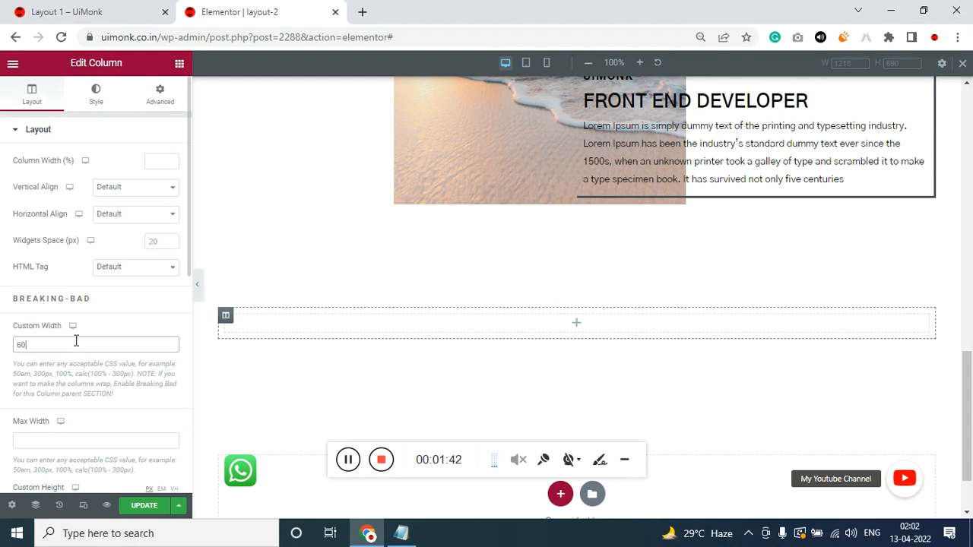
text(60%)
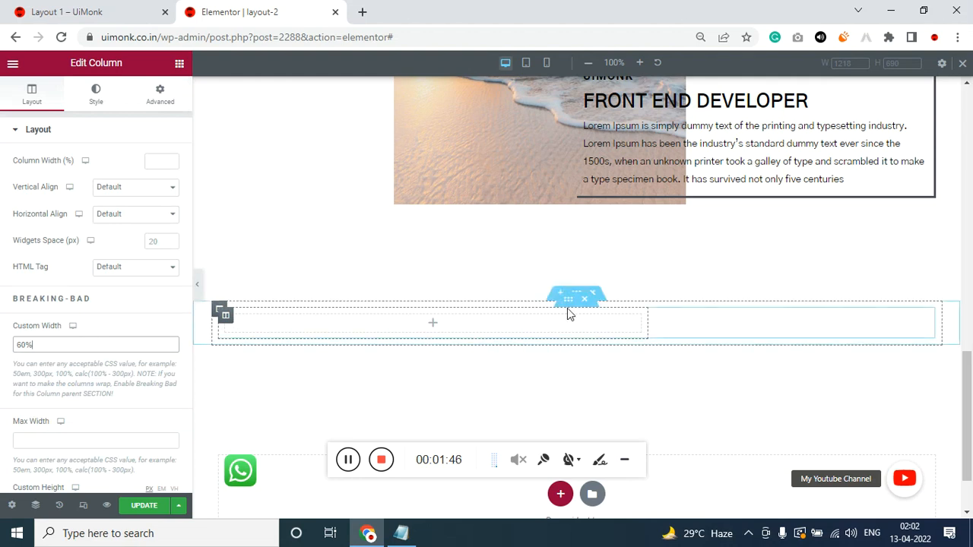
- Try to centre the inner content by setting the outer column's vertical alignment to Middle and horizontal alignment to Centre
click(216, 308)
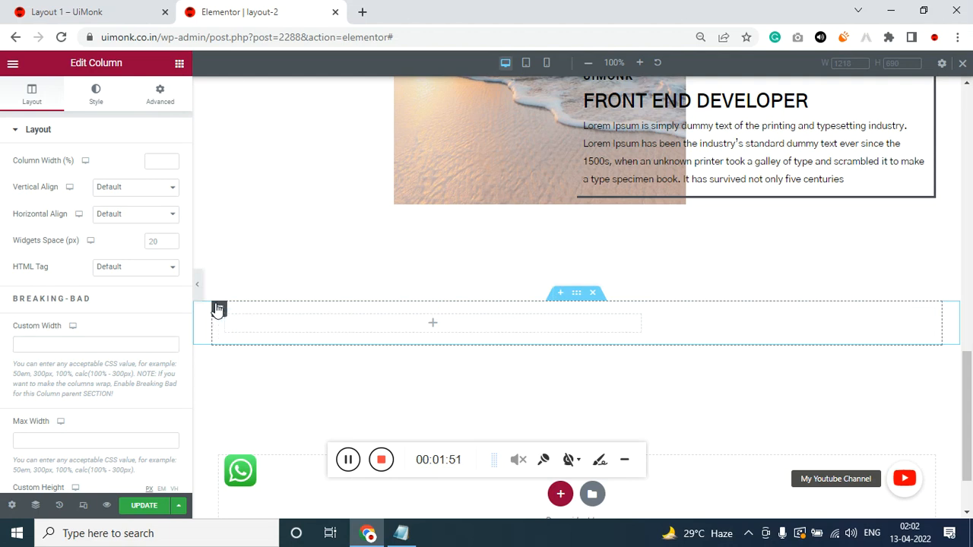
click(118, 190)
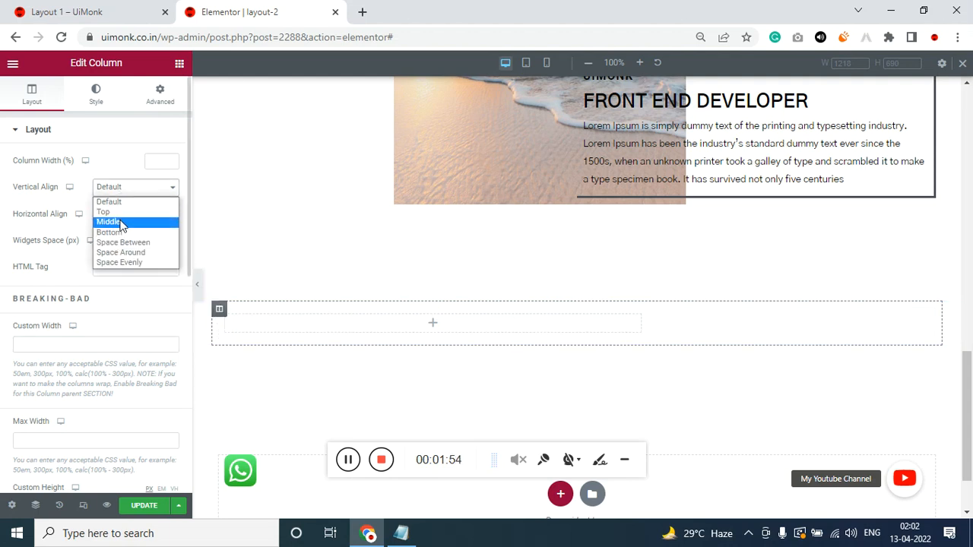
key(Escape)
click(119, 226)
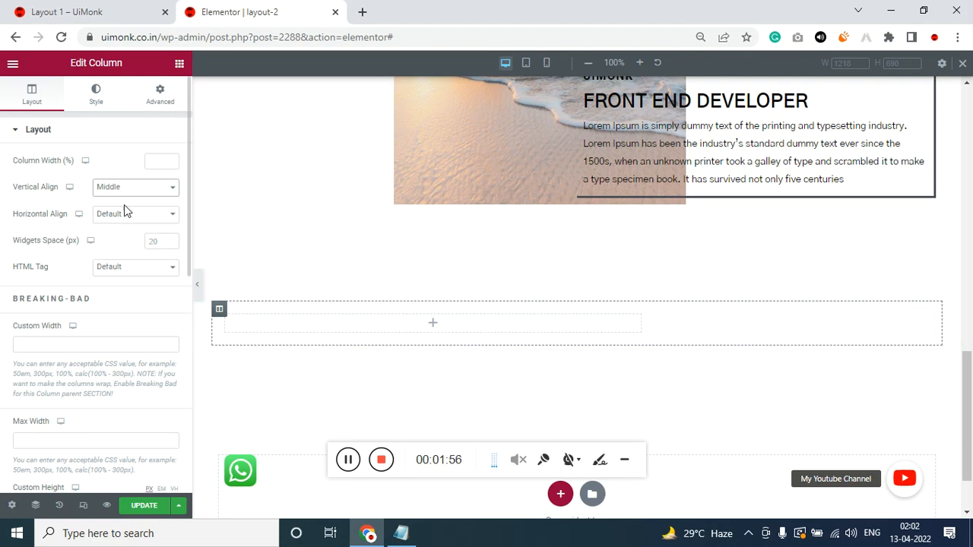
click(126, 211)
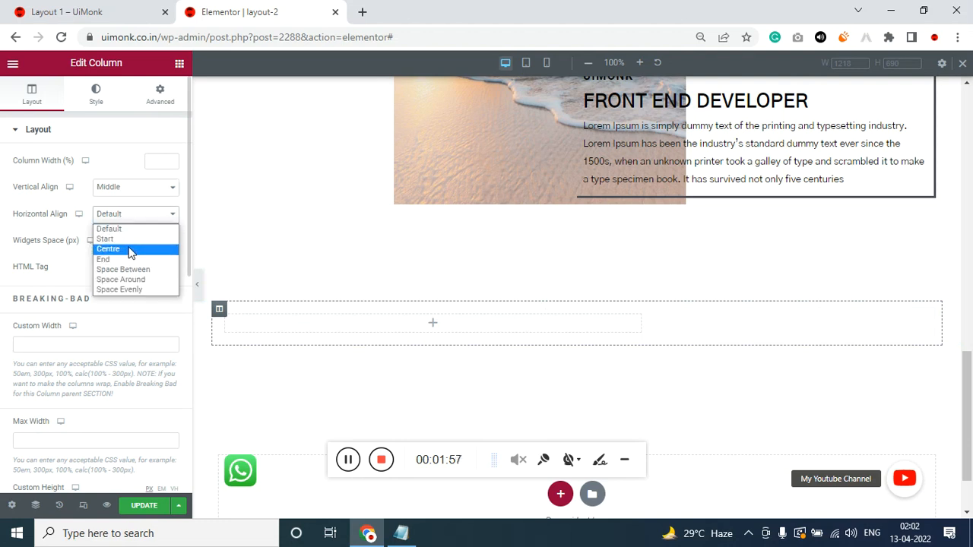
click(130, 250)
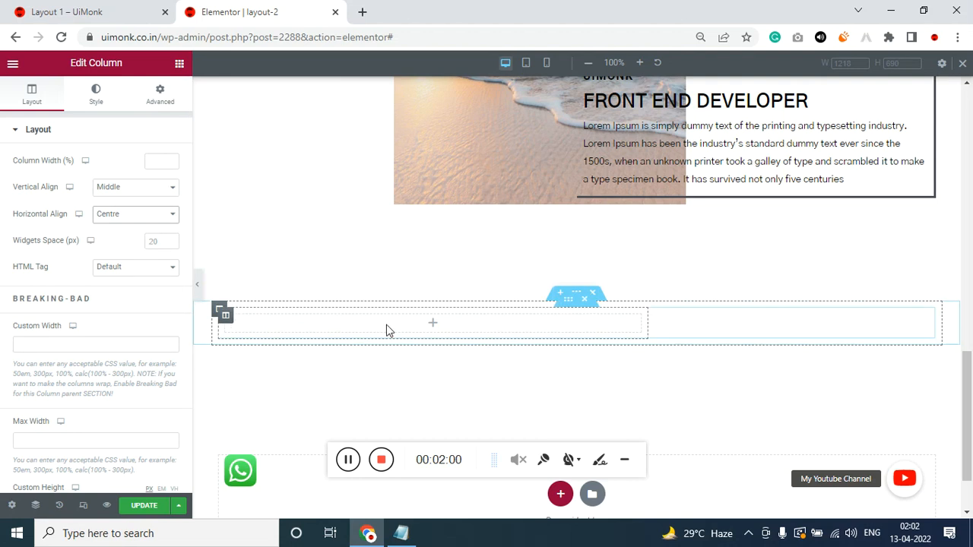
click(160, 217)
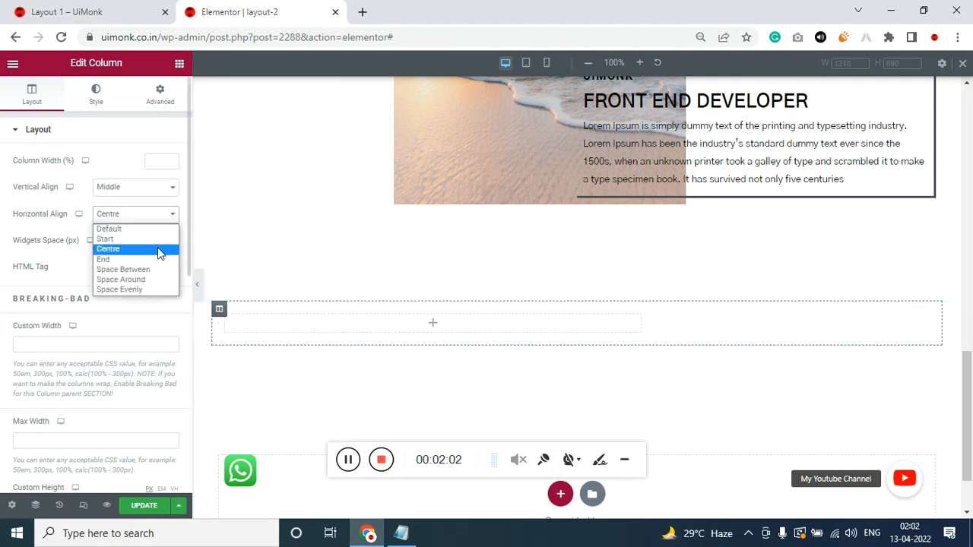
click(157, 248)
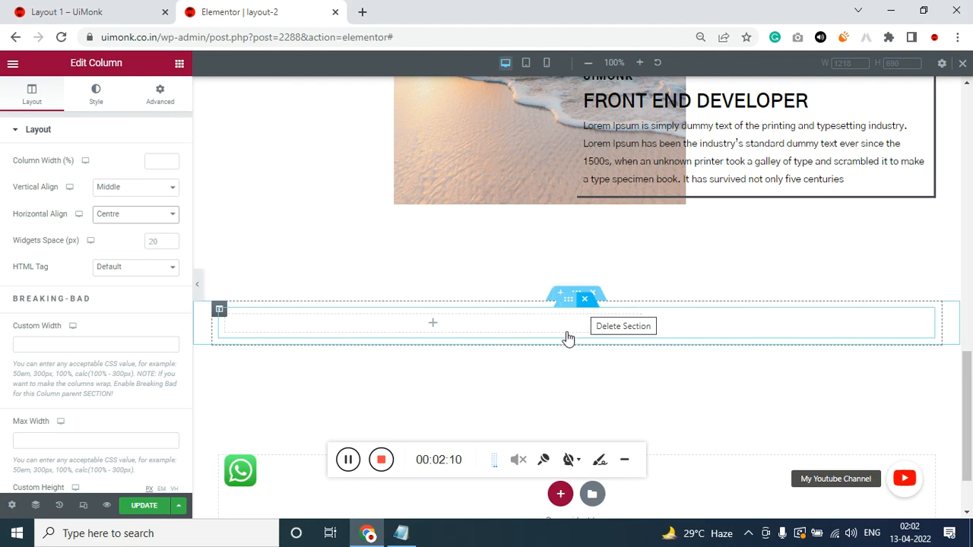
- Delete the newly added section and its inner section from the end of the page
click(580, 301)
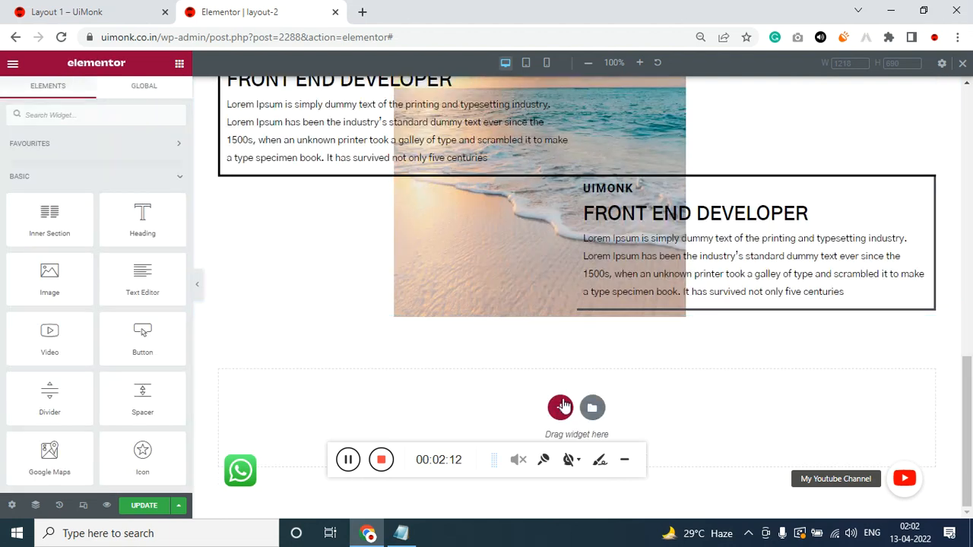
- Add a new single-column section at the end of the page
drag(968, 387, 968, 461)
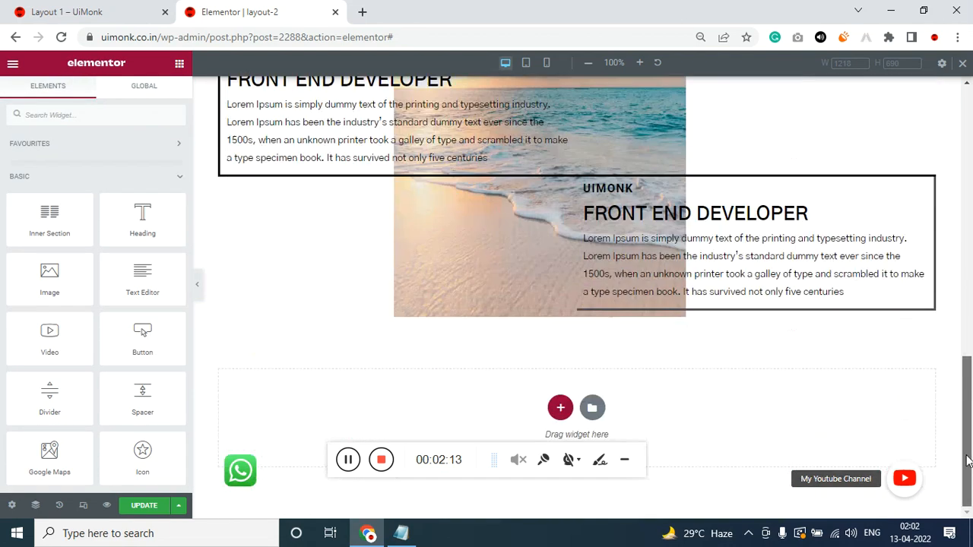
click(561, 407)
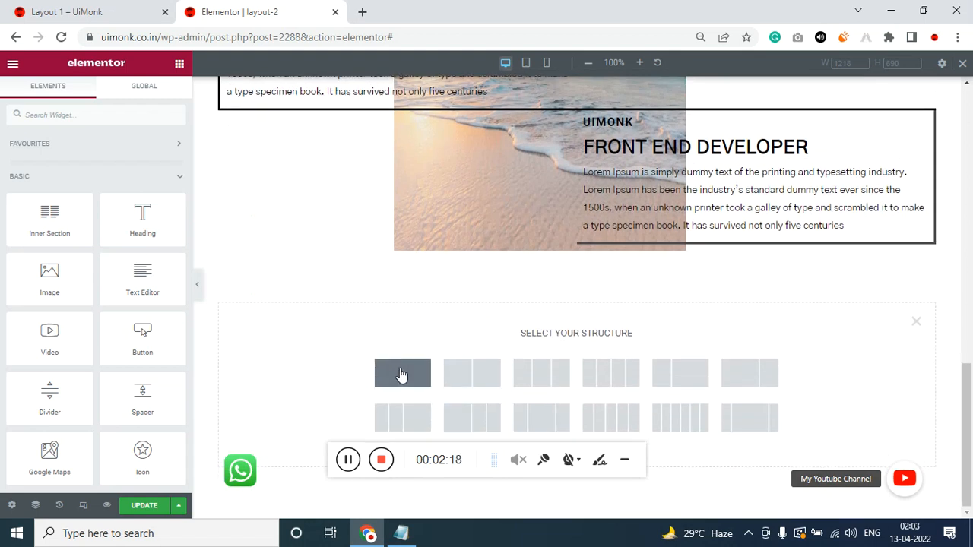
click(402, 373)
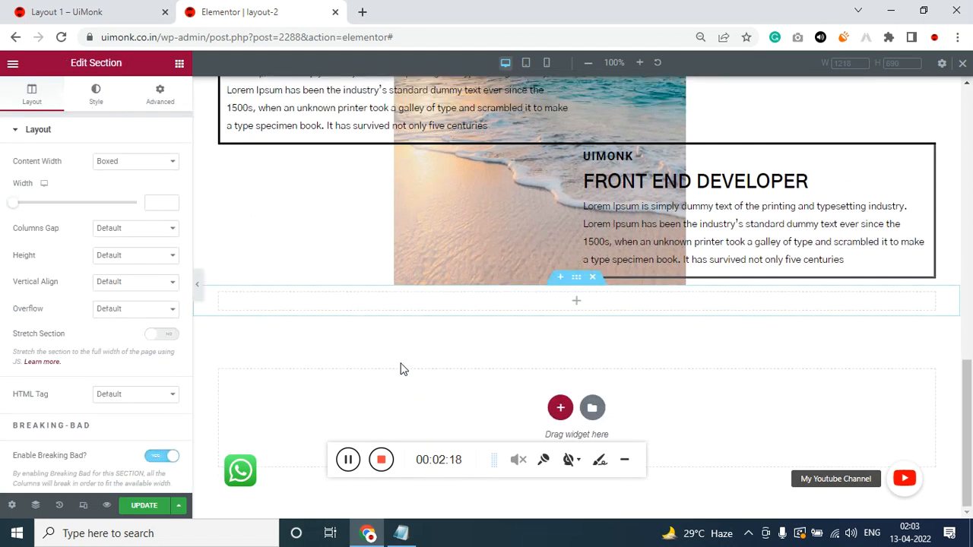
click(179, 65)
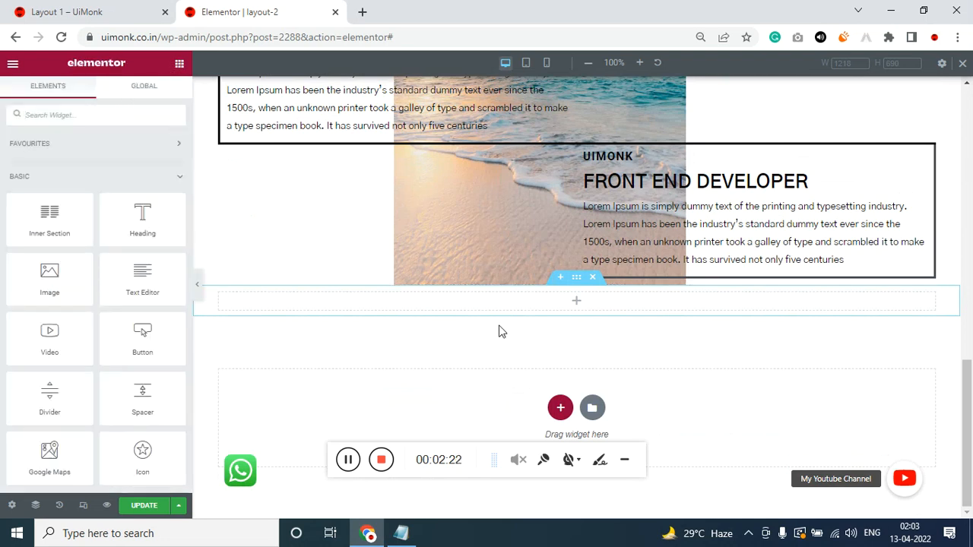
- Set the new section's top and bottom margins to 150 px
click(576, 278)
click(164, 99)
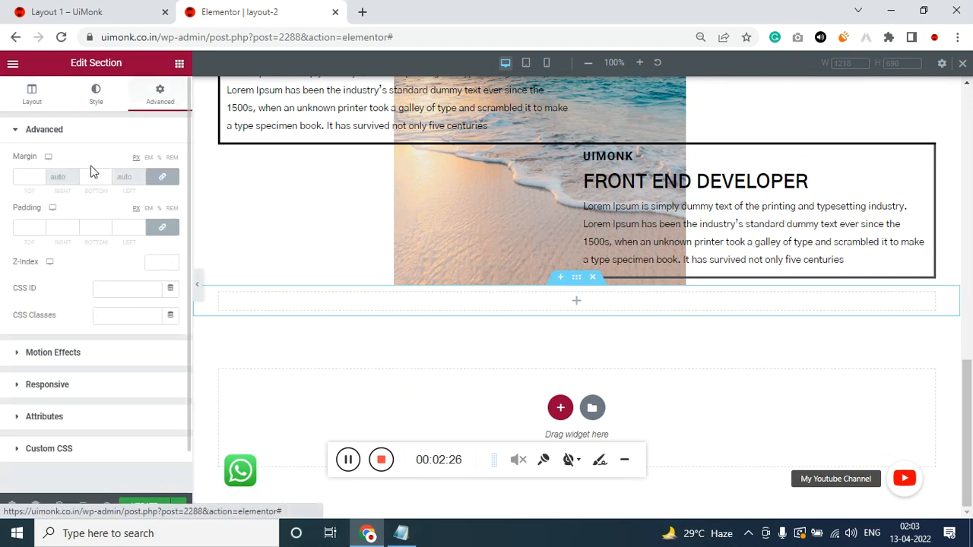
click(22, 180)
text(150)
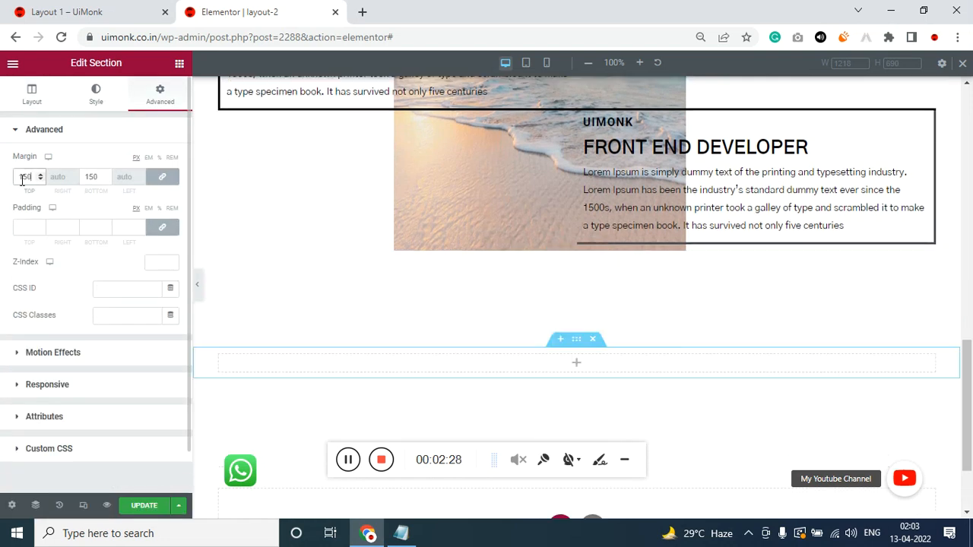
- Unlink the new section's padding values and set its top and bottom padding to 150 px
scroll(22, 179, down, 1)
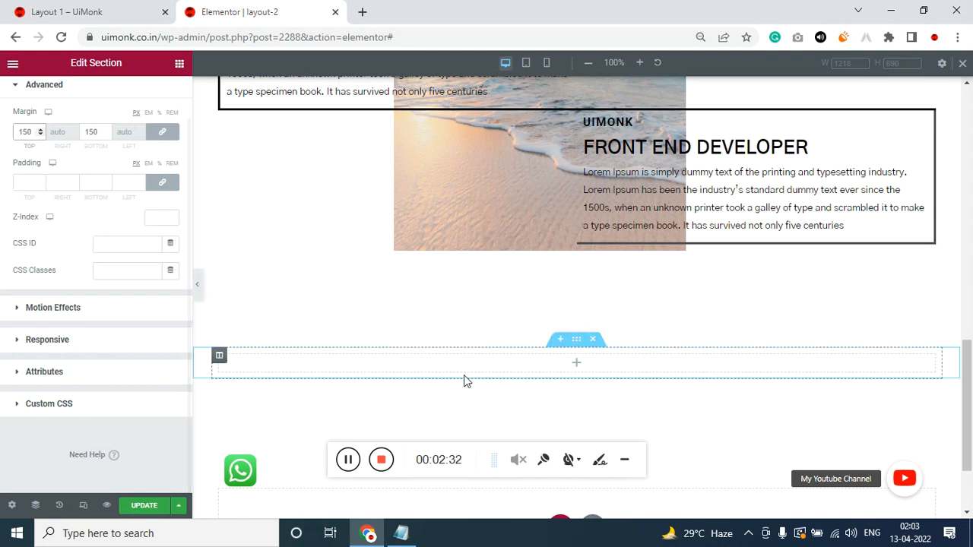
click(162, 183)
drag(29, 179, 3, 187)
text(150)
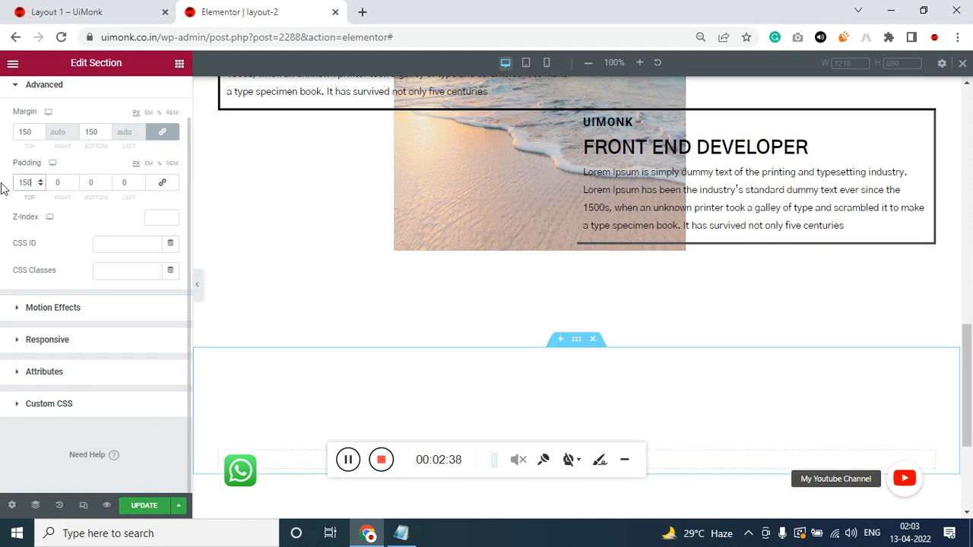
drag(98, 185, 67, 181)
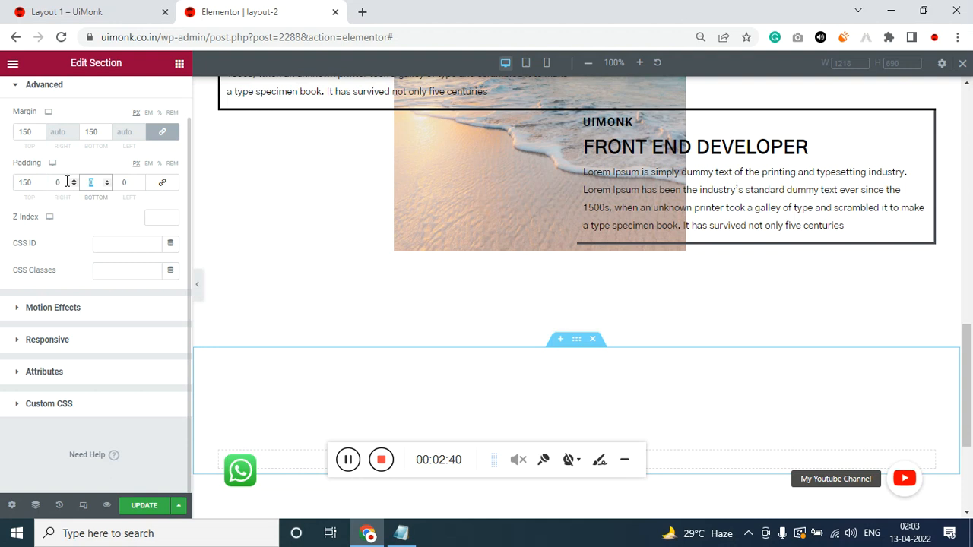
text(150)
scroll(437, 313, down, 2)
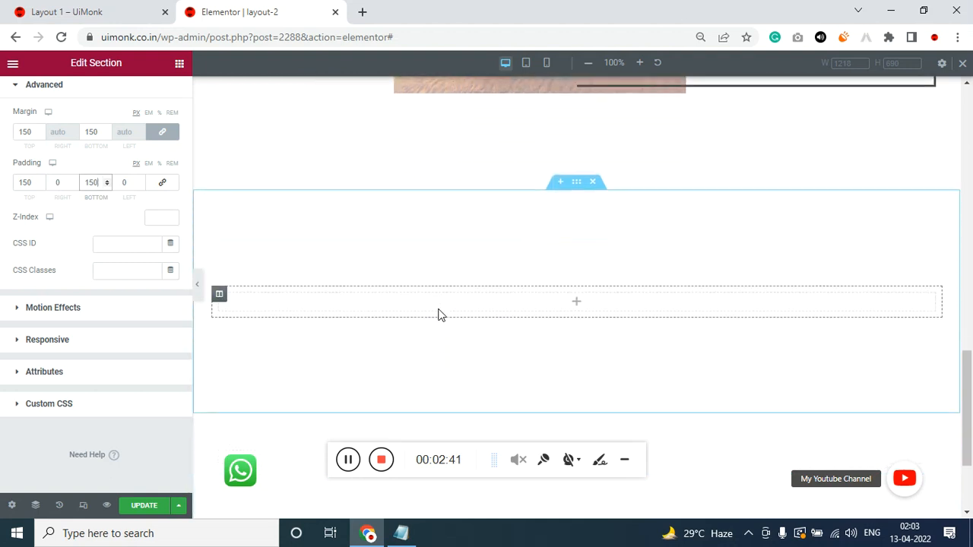
scroll(156, 173, up, 1)
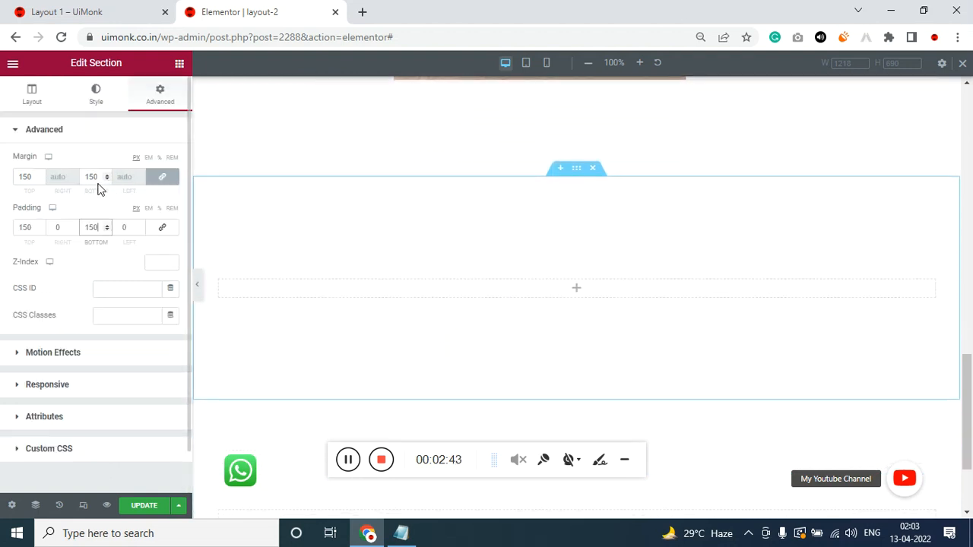
- Insert an Inner Section widget into the padded section's empty column
click(180, 64)
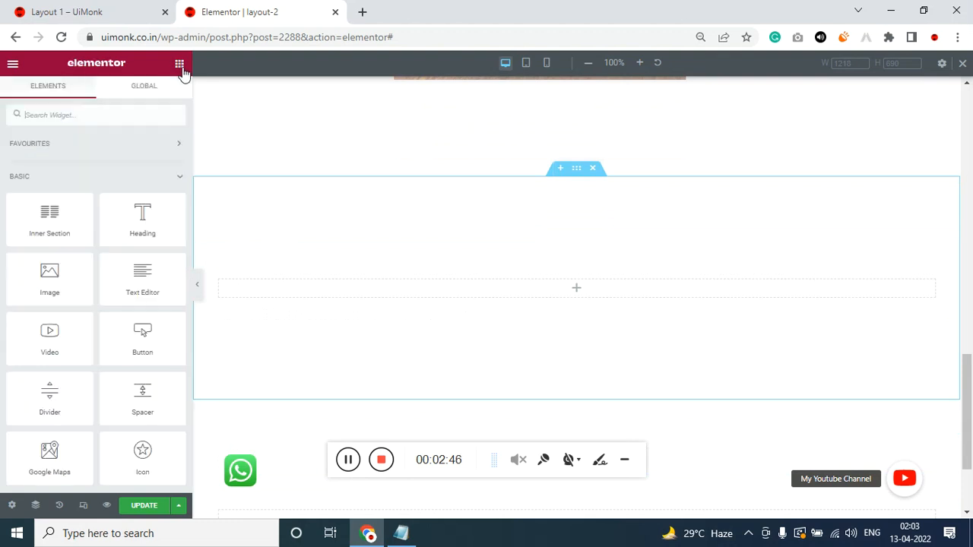
drag(59, 213, 555, 312)
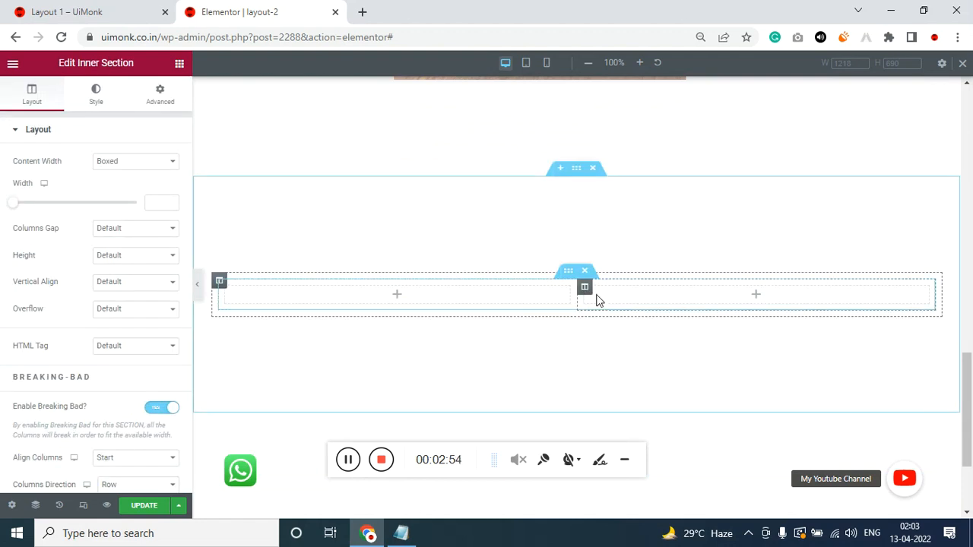
right_click(585, 289)
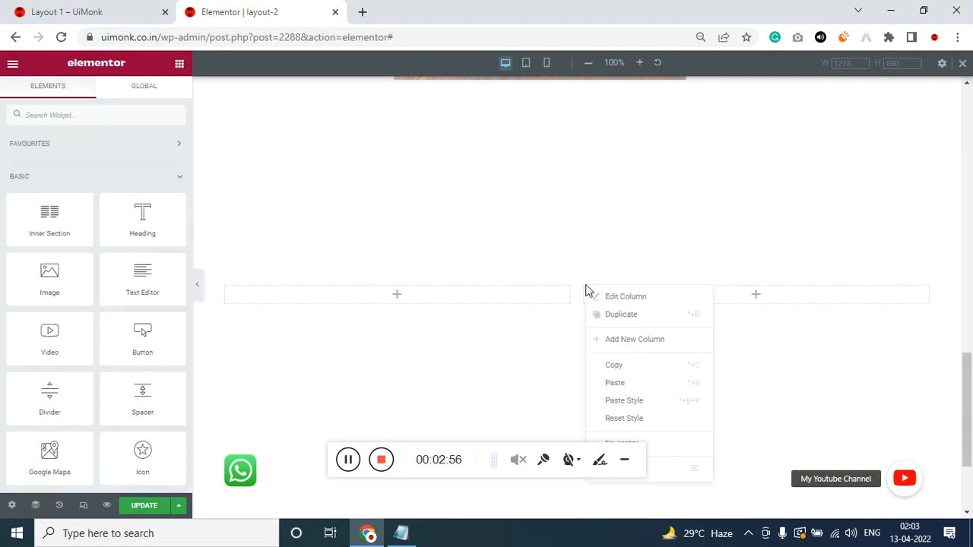
click(669, 446)
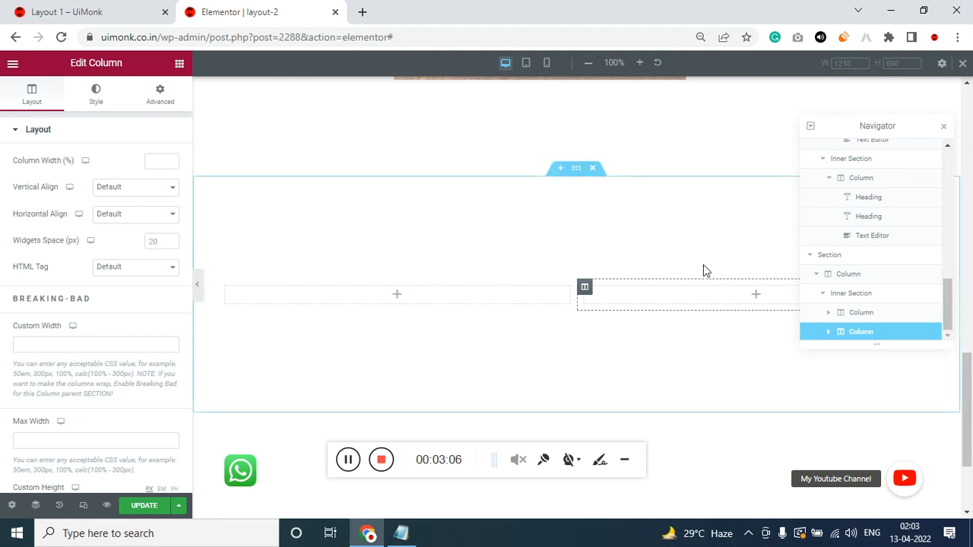
click(943, 126)
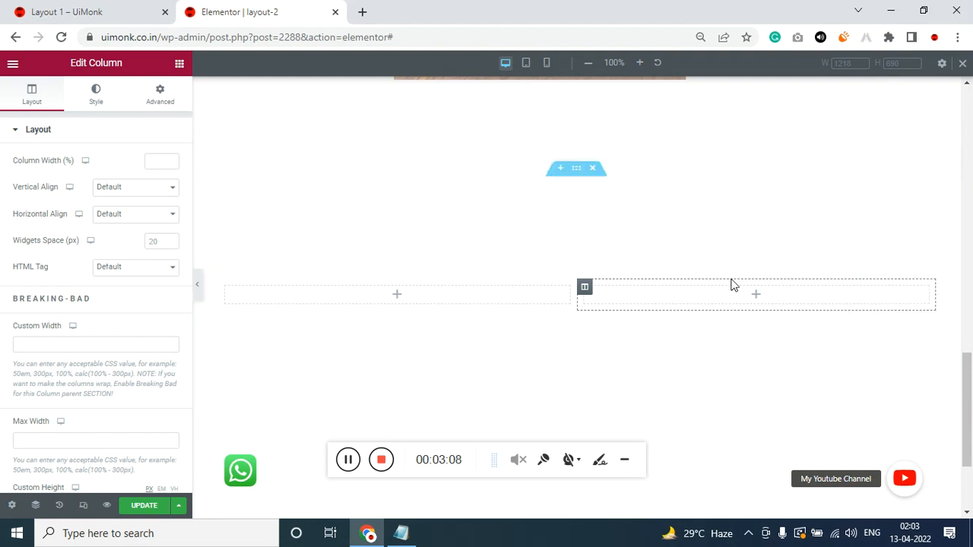
- Delete the second column of the newly inserted inner section
right_click(584, 286)
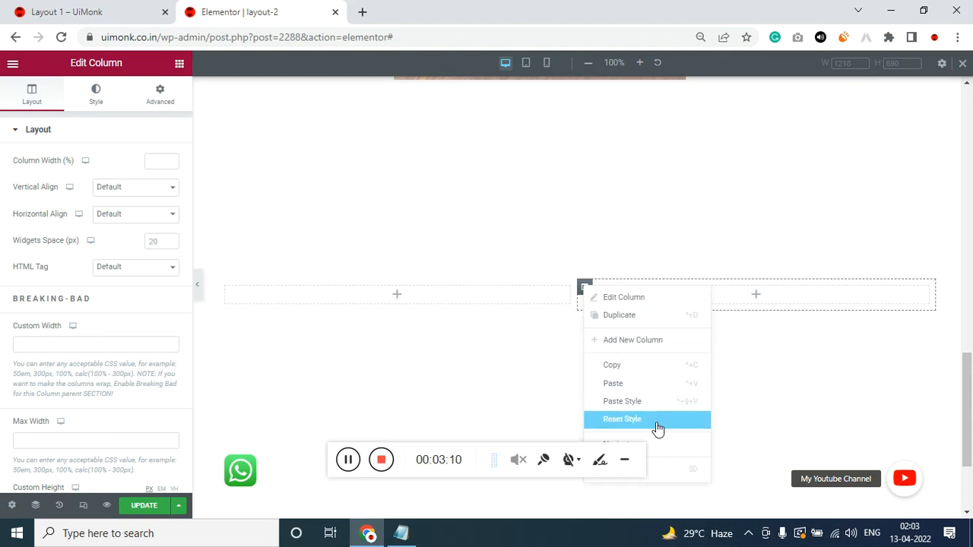
click(692, 471)
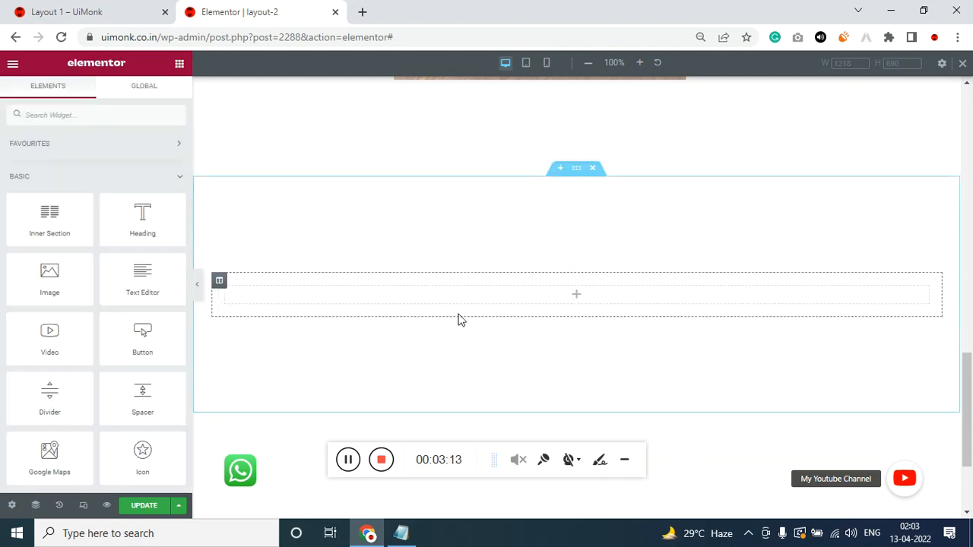
- Set the inner section's Breaking-Bad width to 50%
click(225, 287)
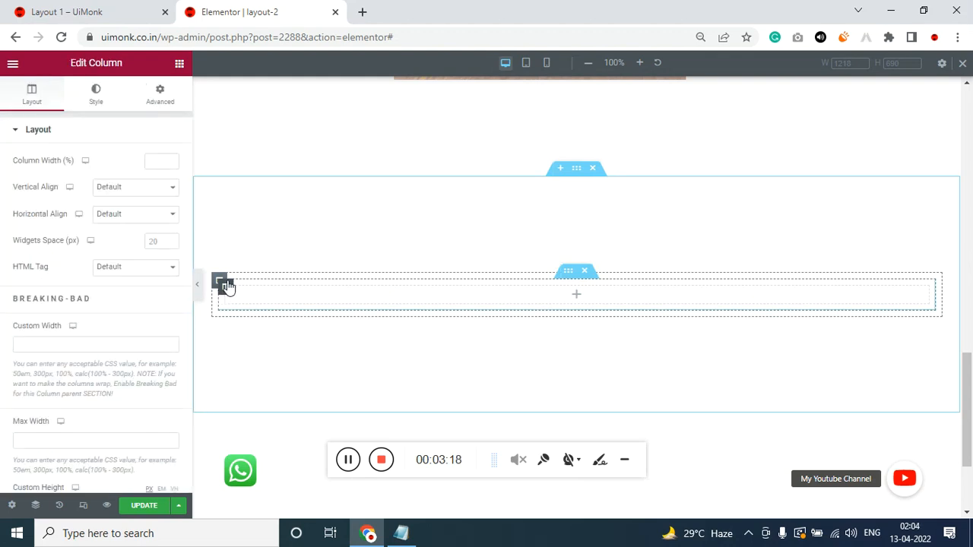
click(570, 276)
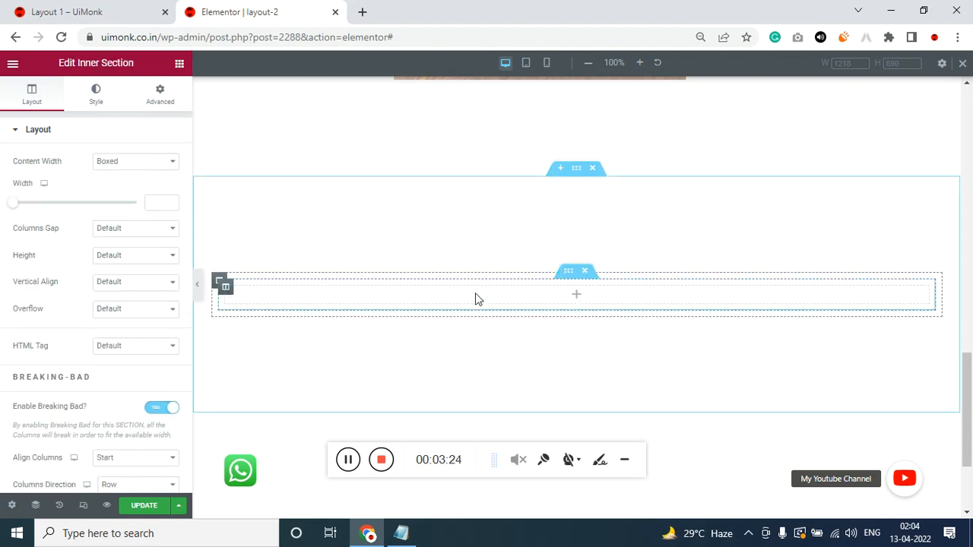
scroll(15, 452, down, 3)
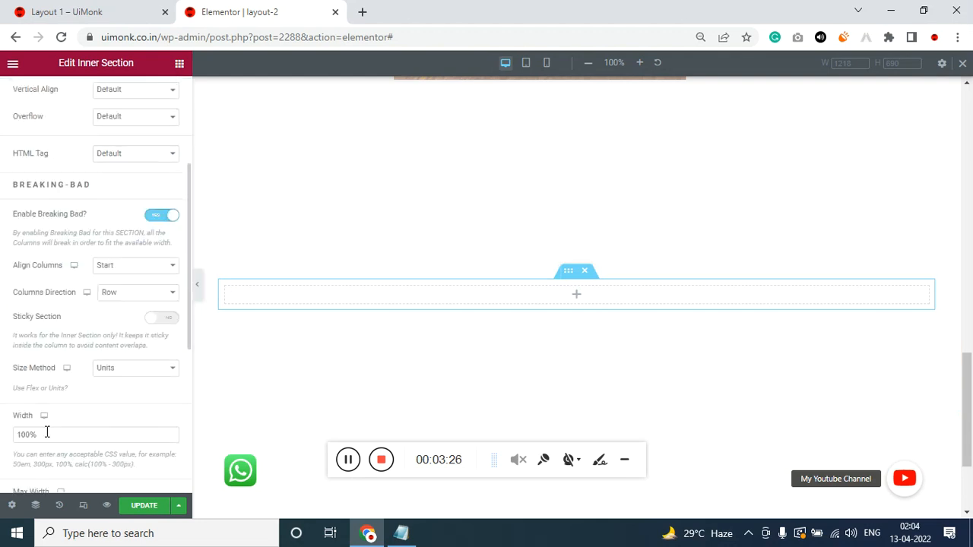
drag(68, 440, 2, 434)
text(%)
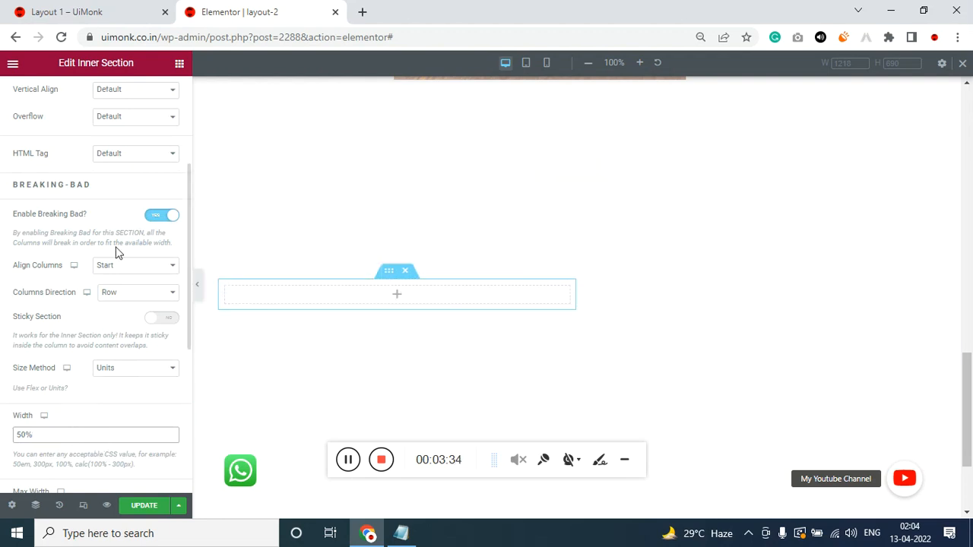
scroll(116, 247, up, 3)
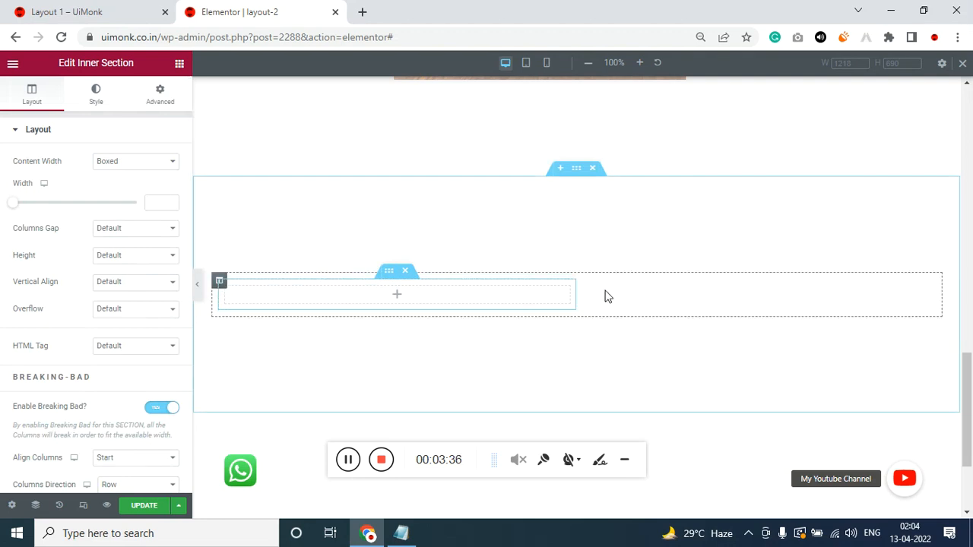
- Set the outer column's horizontal alignment to Centre
click(219, 281)
click(128, 220)
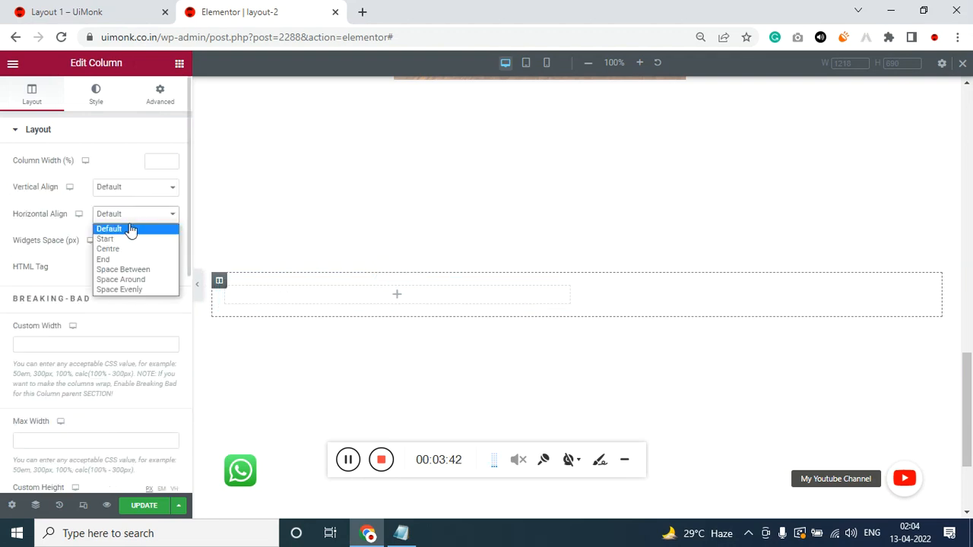
click(130, 253)
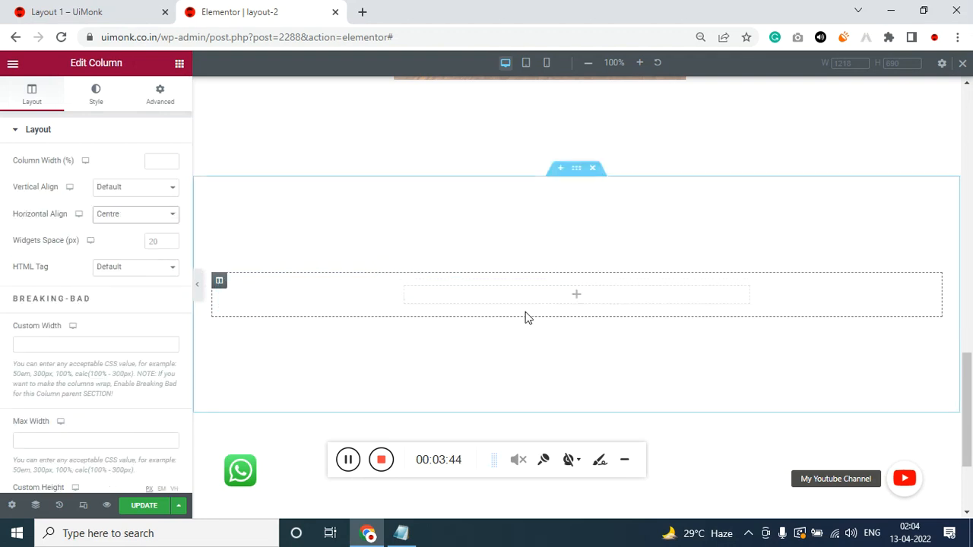
scroll(392, 288, up, 3)
scroll(410, 296, down, 2)
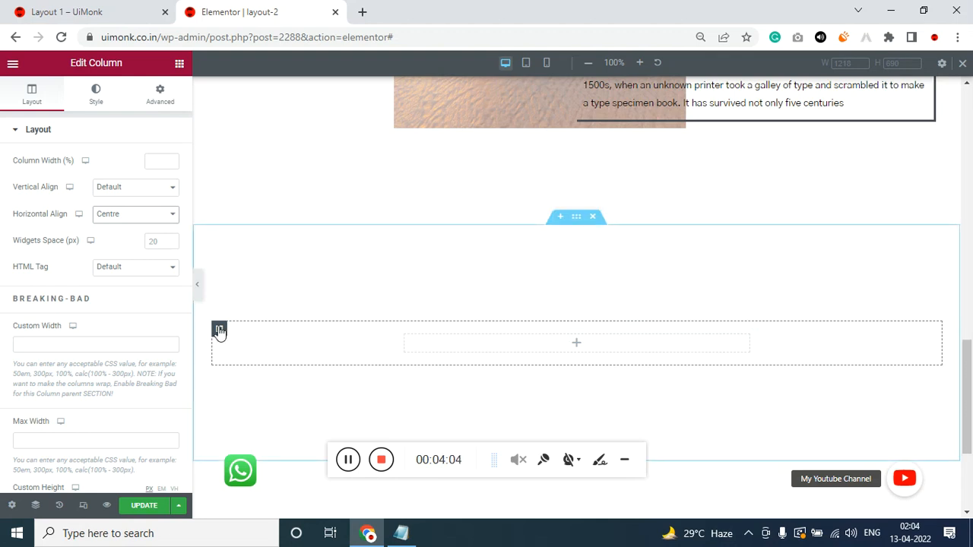
- Set the outer column's margin to 150 px top and bottom and 0 right and left, with the values unlinked
click(168, 98)
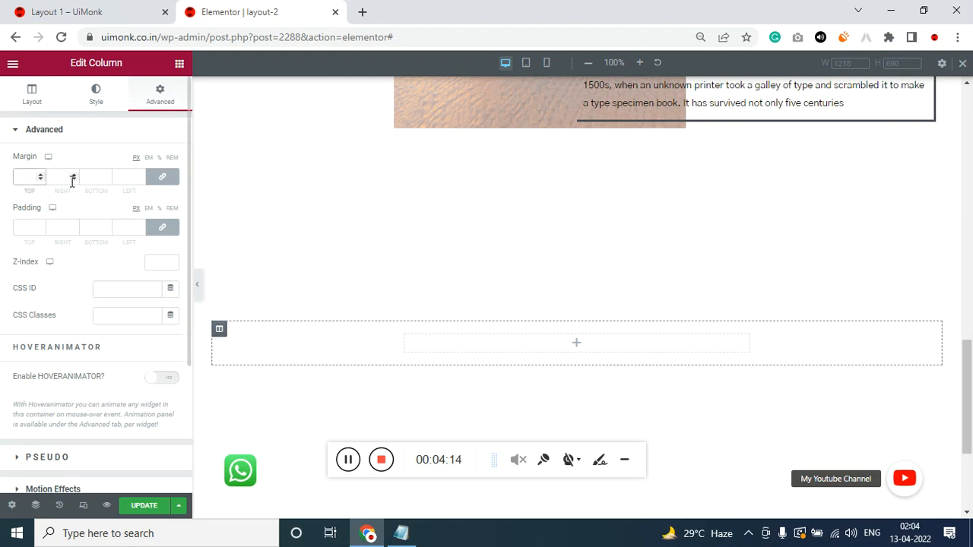
text(150)
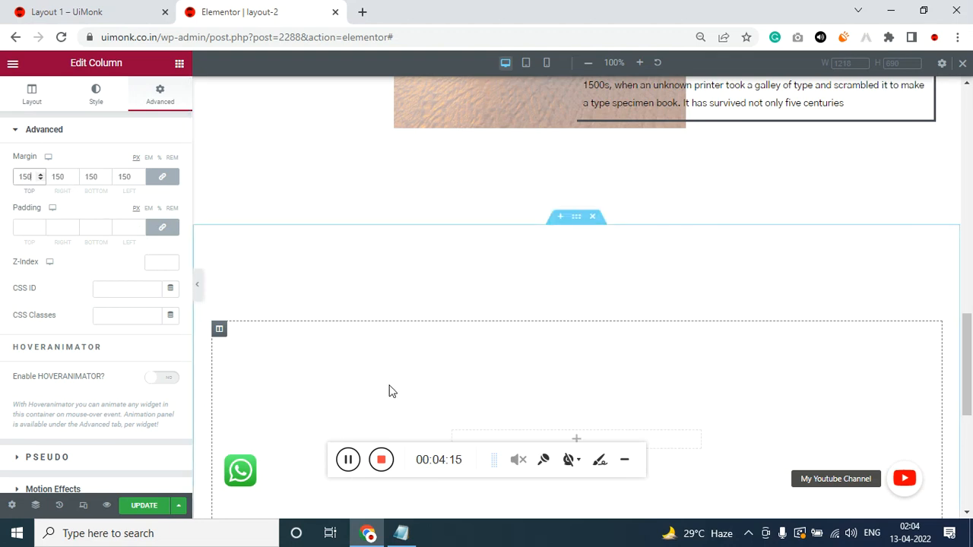
double_click(58, 177)
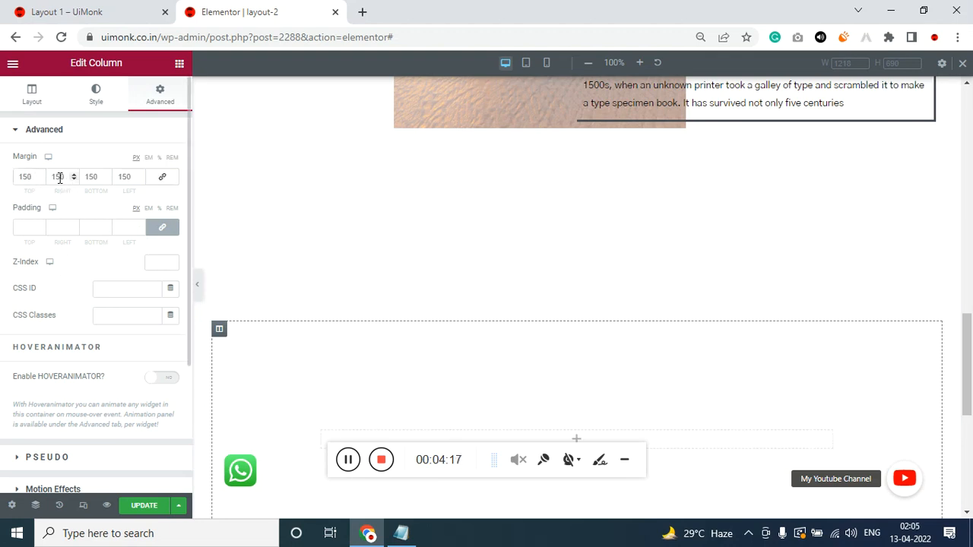
text(0)
double_click(124, 177)
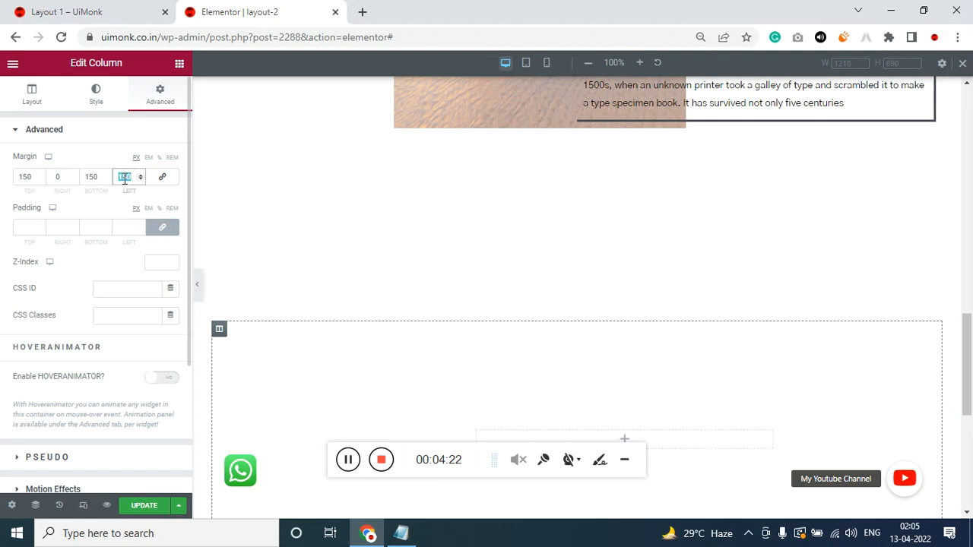
text(0)
scroll(365, 396, down, 4)
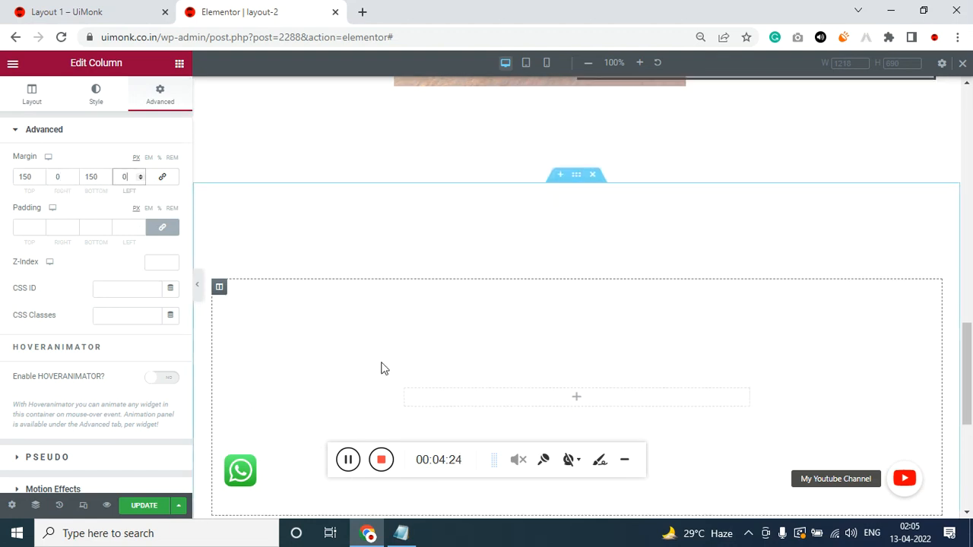
scroll(403, 329, up, 2)
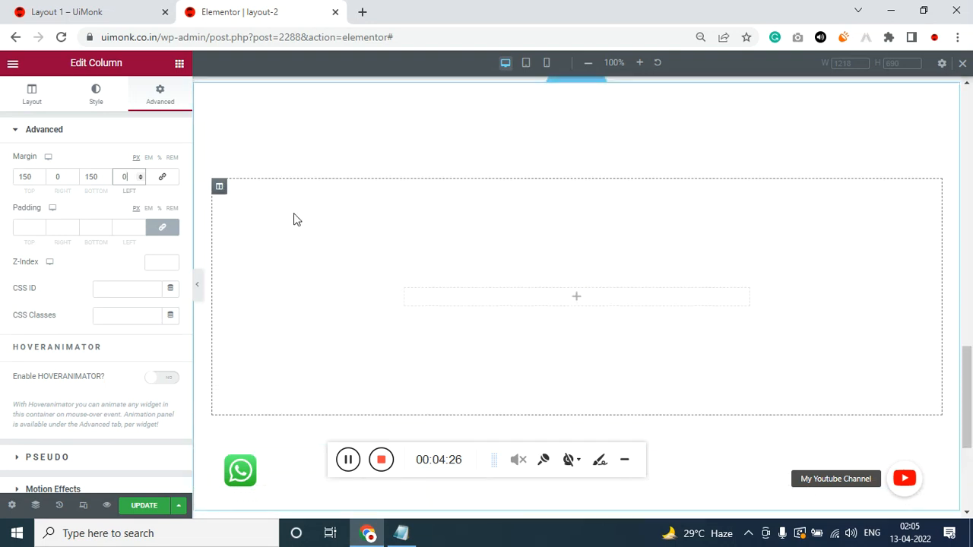
scroll(573, 405, down, 4)
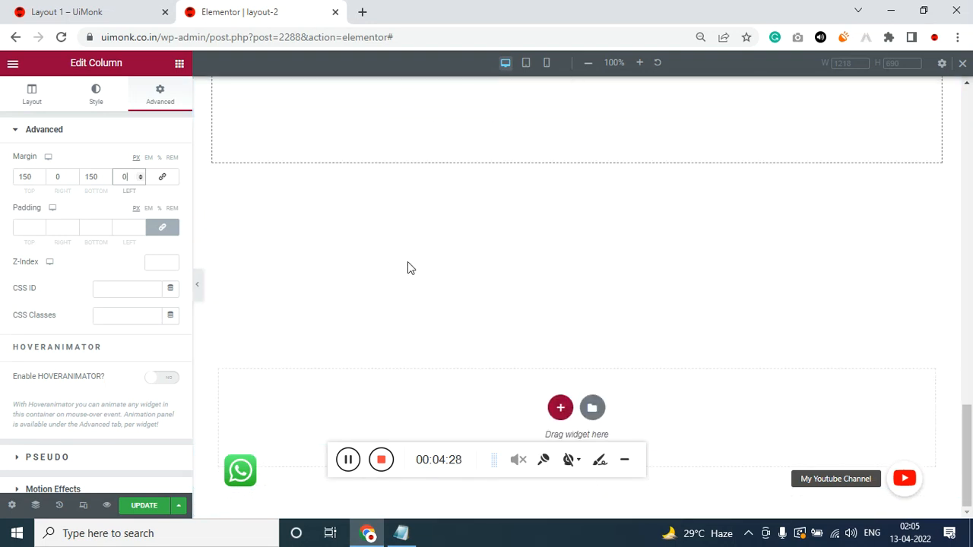
- Clear the outer section's top and bottom margin values
click(348, 461)
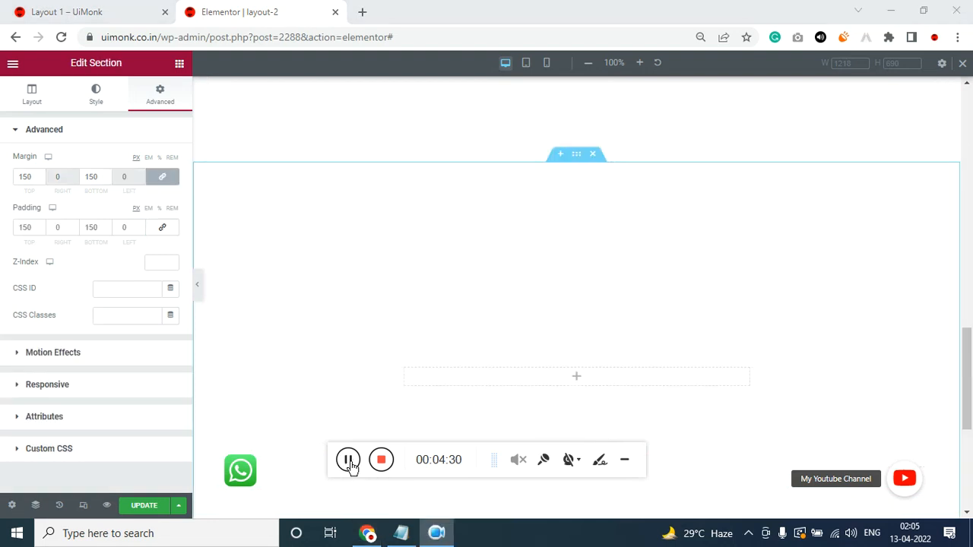
click(32, 175)
key(BackSpace)
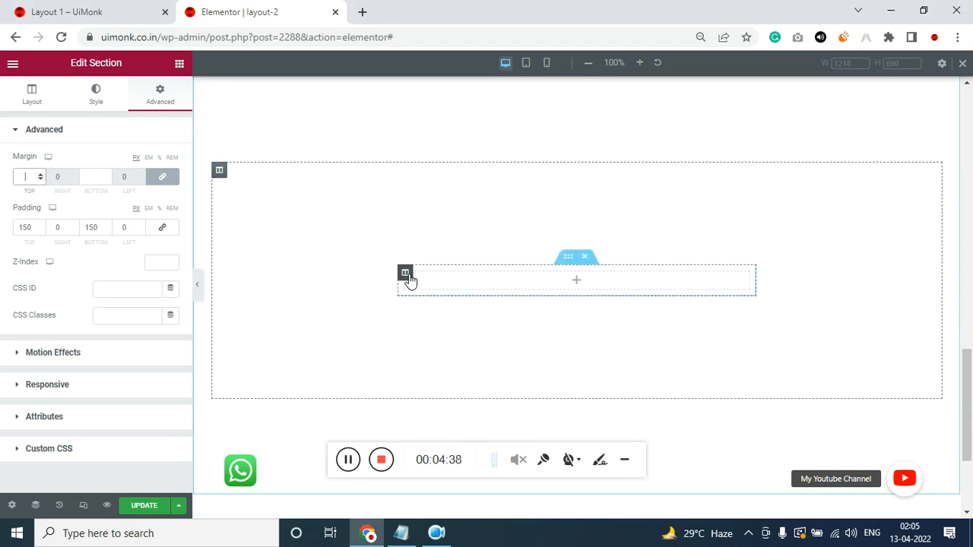
- Give the inner section's column a classic background in green, about #449521
click(405, 273)
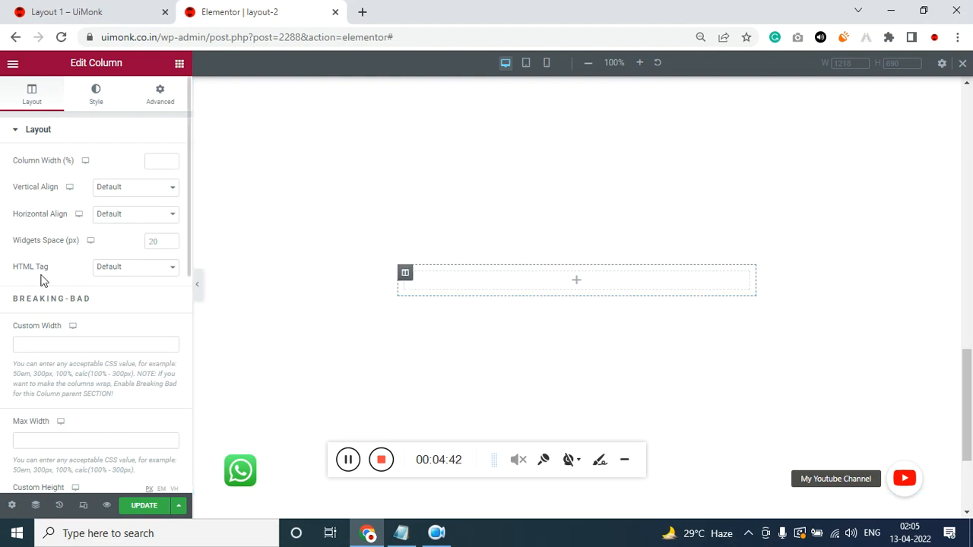
click(92, 100)
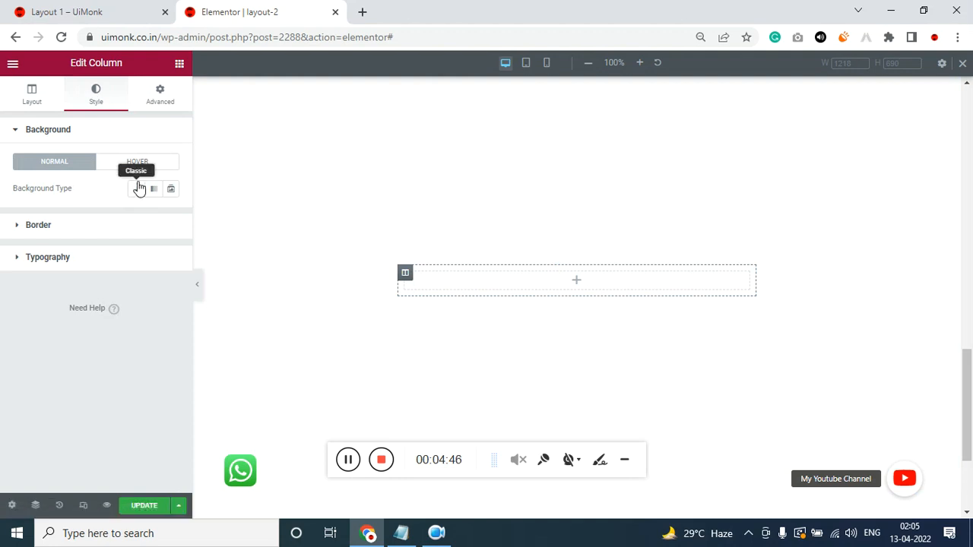
click(136, 189)
click(172, 217)
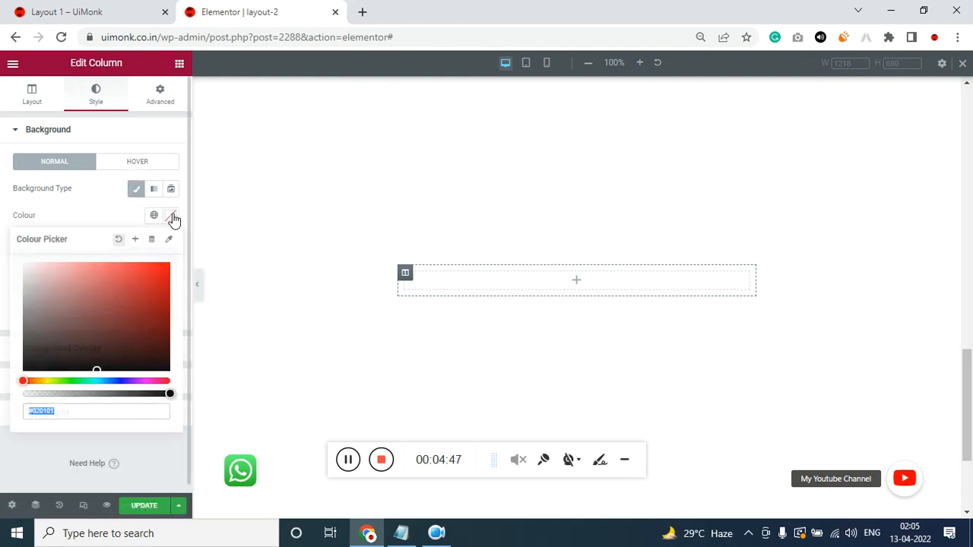
click(79, 379)
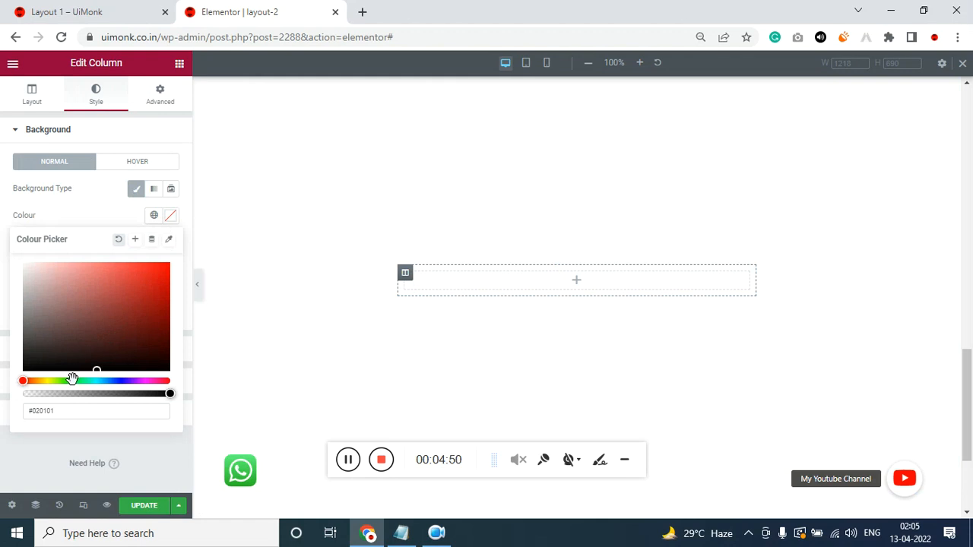
drag(74, 379, 65, 380)
click(134, 265)
drag(135, 262, 138, 308)
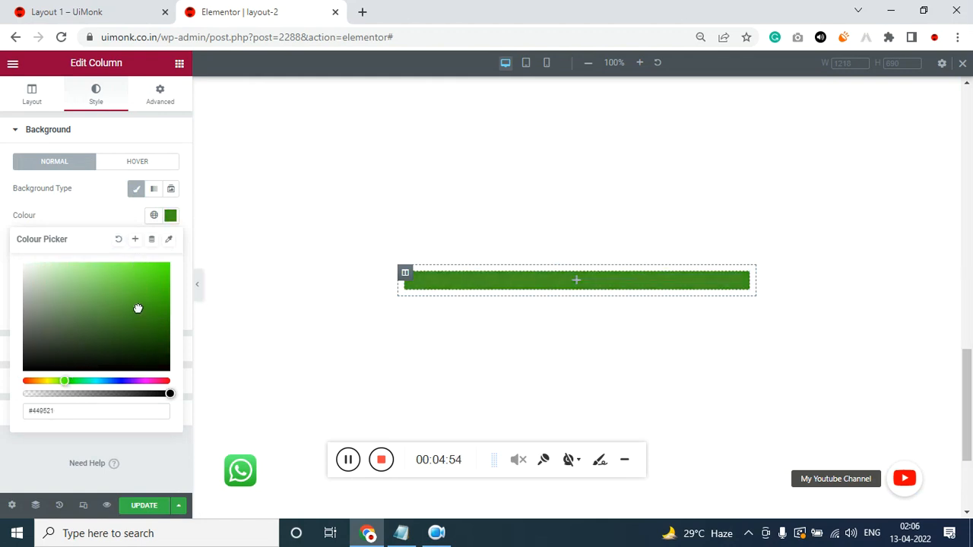
click(134, 456)
- Copy the UIMONK heading from the dark red box and return to the green column at the page's end
scroll(380, 342, up, 1)
scroll(400, 327, up, 10)
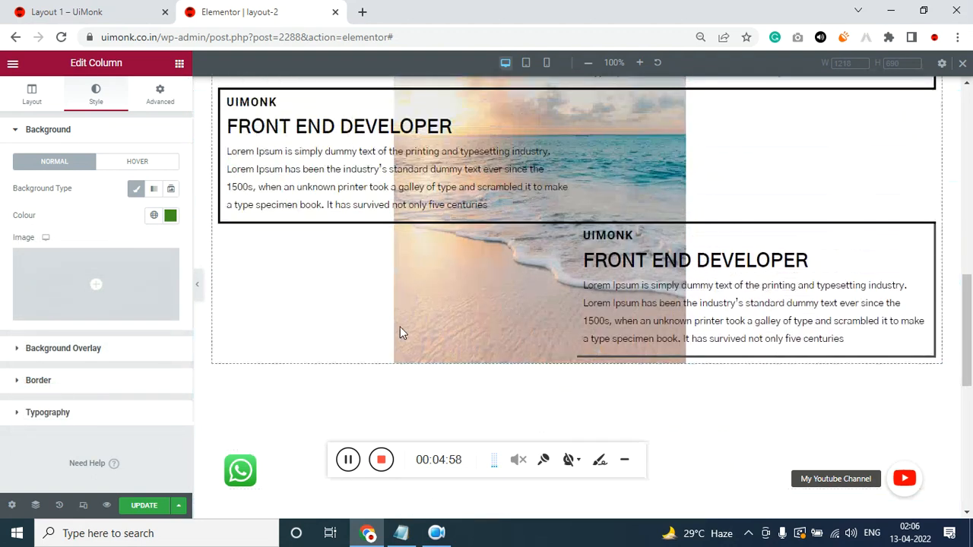
scroll(401, 324, down, 1)
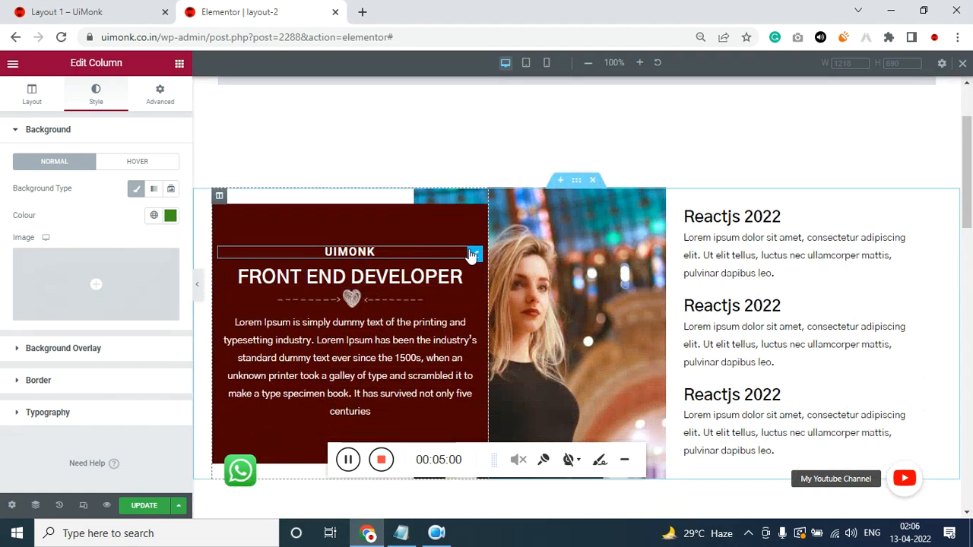
right_click(476, 254)
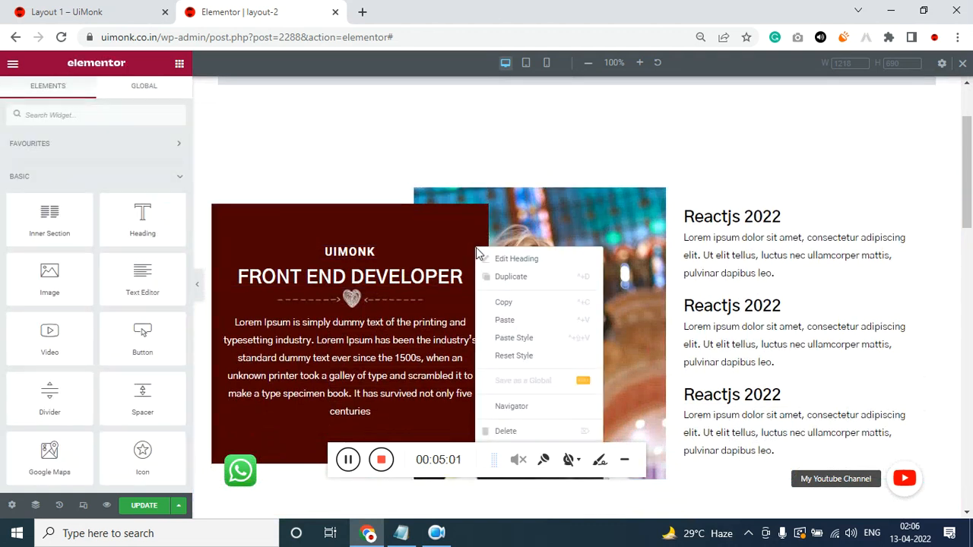
click(499, 307)
scroll(471, 417, down, 1)
scroll(471, 417, down, 11)
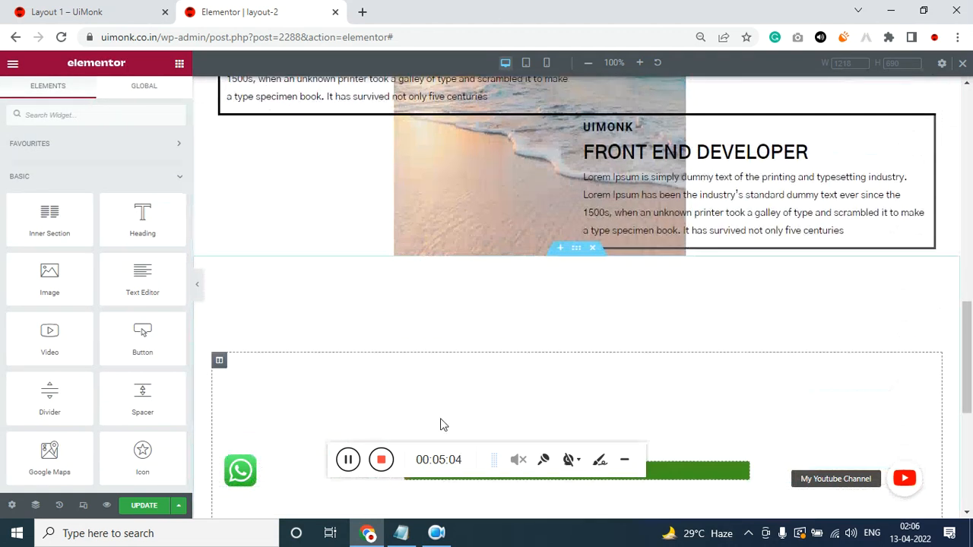
click(348, 461)
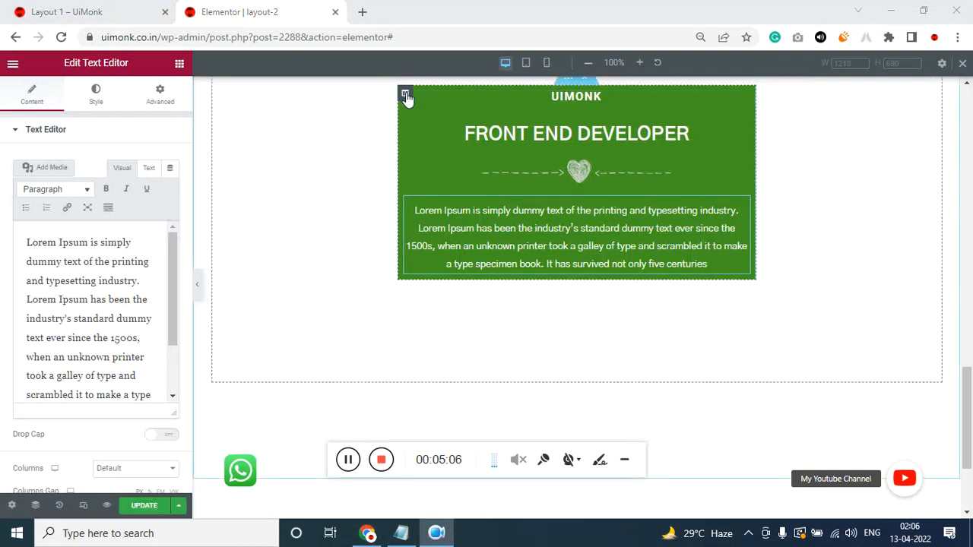
- Set the green column's widgets space to 0 px
click(406, 96)
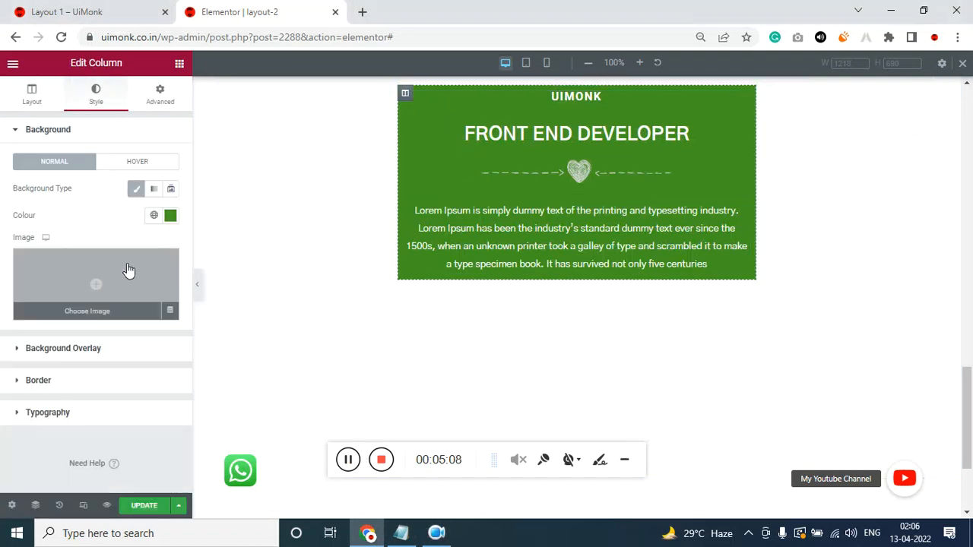
click(31, 90)
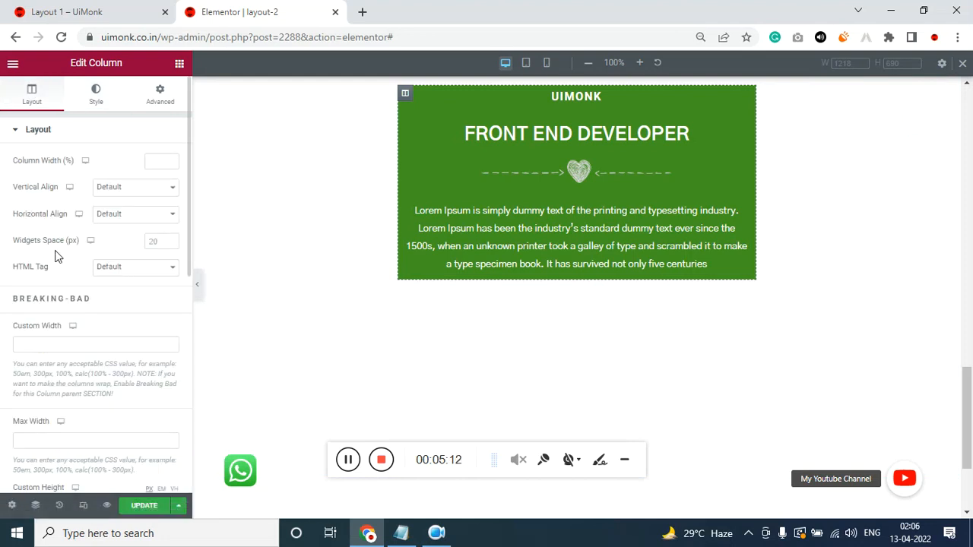
click(154, 237)
text(0)
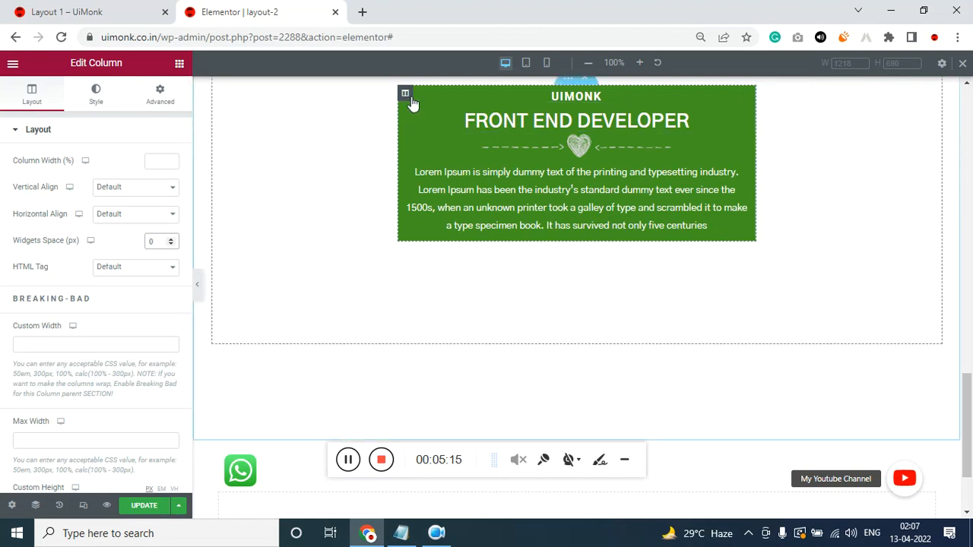
scroll(334, 213, up, 1)
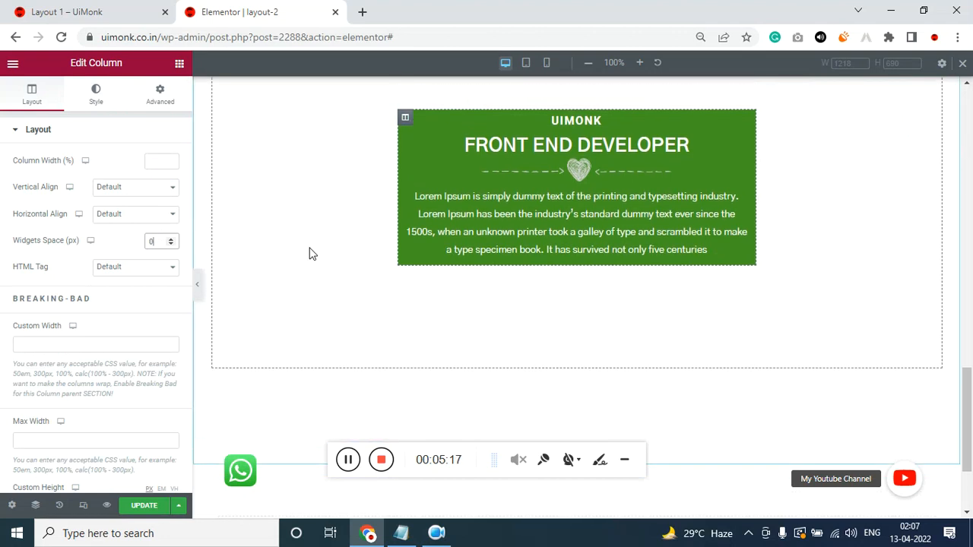
- Unlink the green column's padding values and set them to 60 px top and bottom and 30 px right and left
click(164, 97)
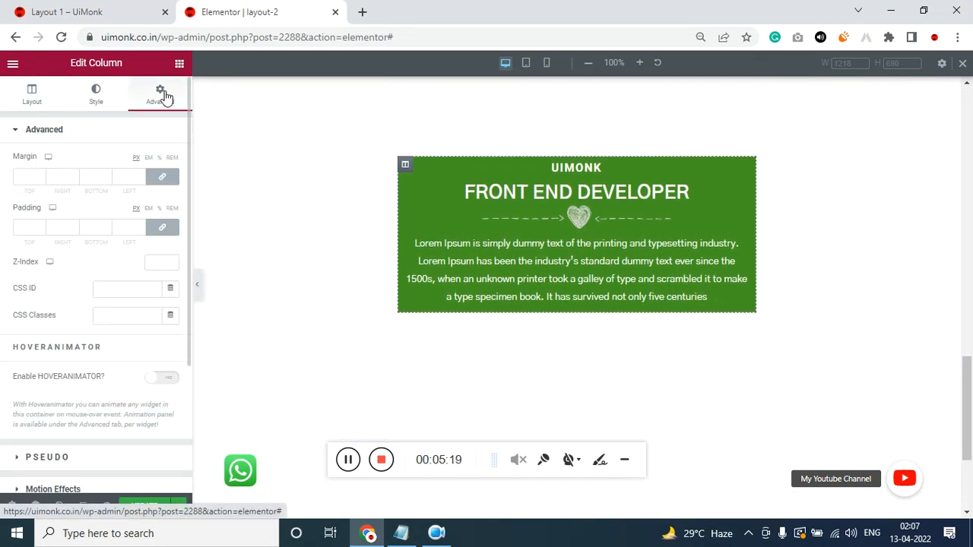
click(161, 229)
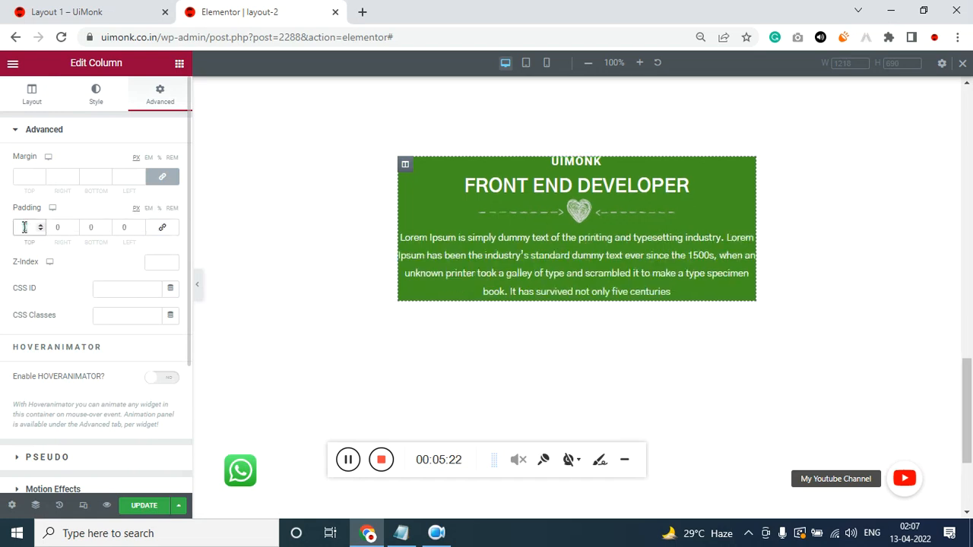
text(60)
key(Tab)
key(Tab)
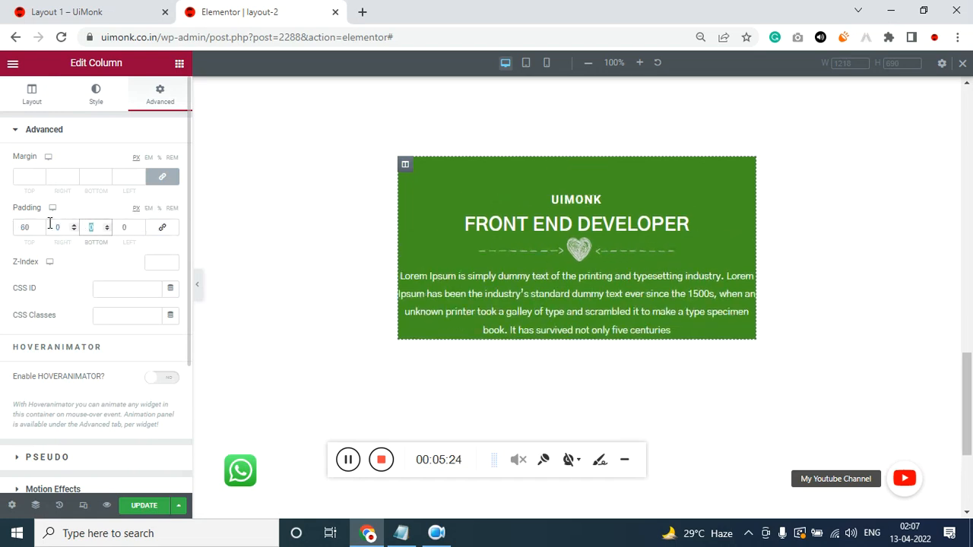
text(60)
key(Tab)
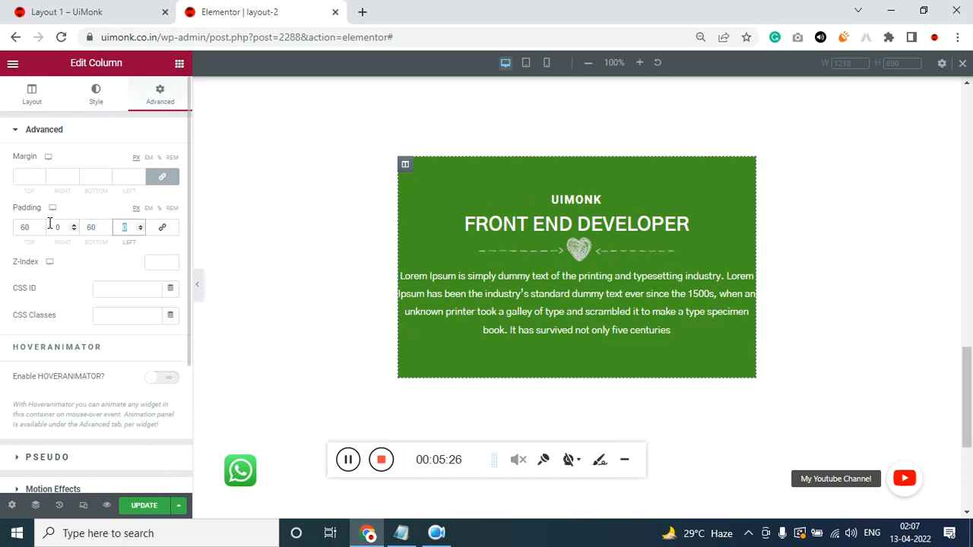
text(30)
key(shift+Tab)
key(shift+Tab)
text(30)
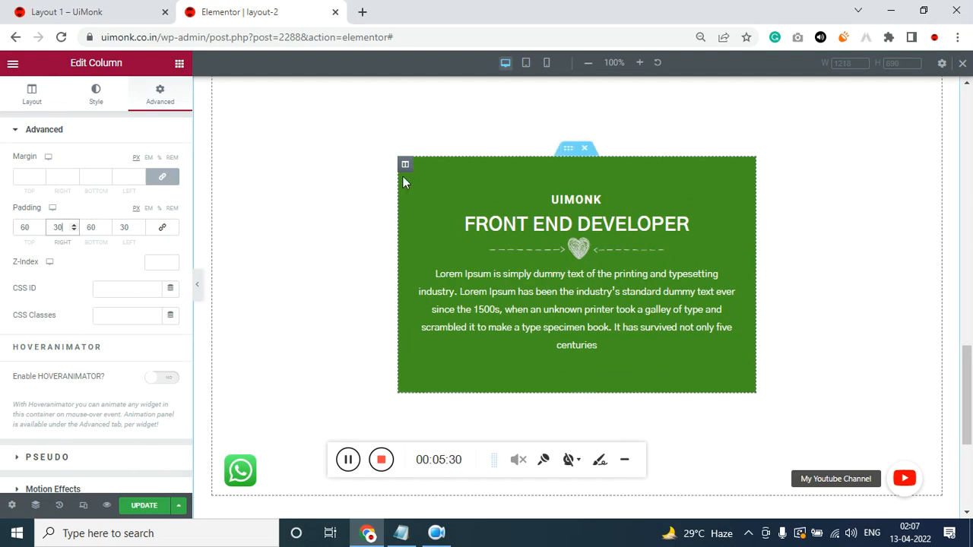
scroll(243, 180, up, 2)
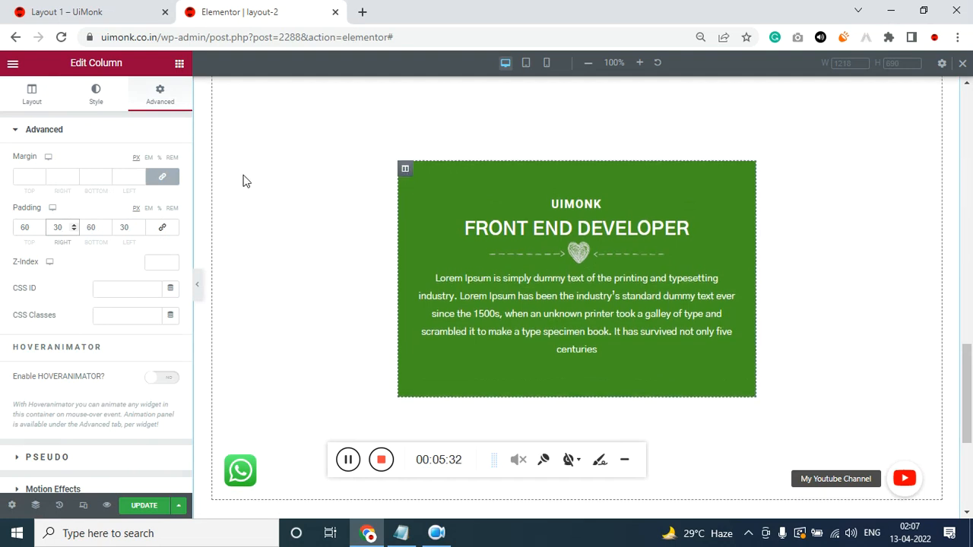
scroll(330, 285, down, 1)
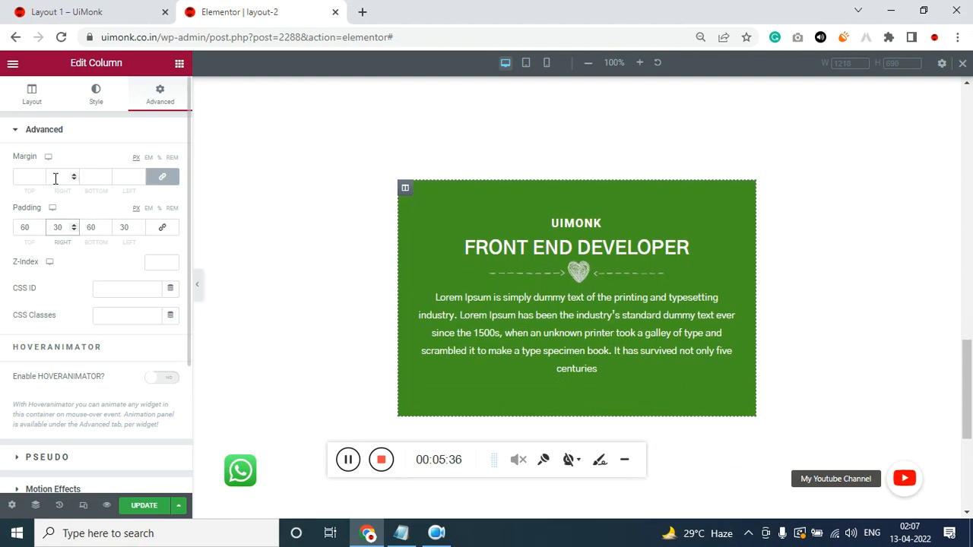
click(23, 175)
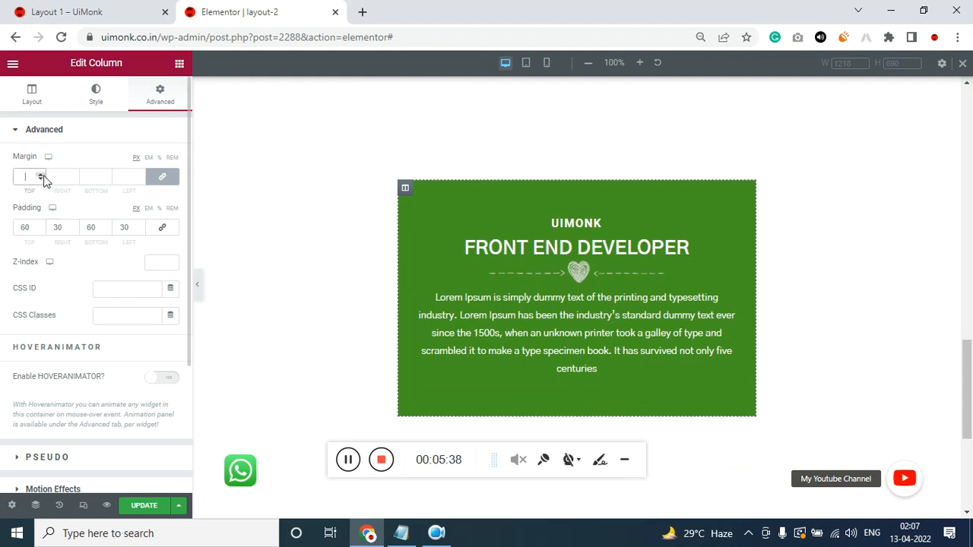
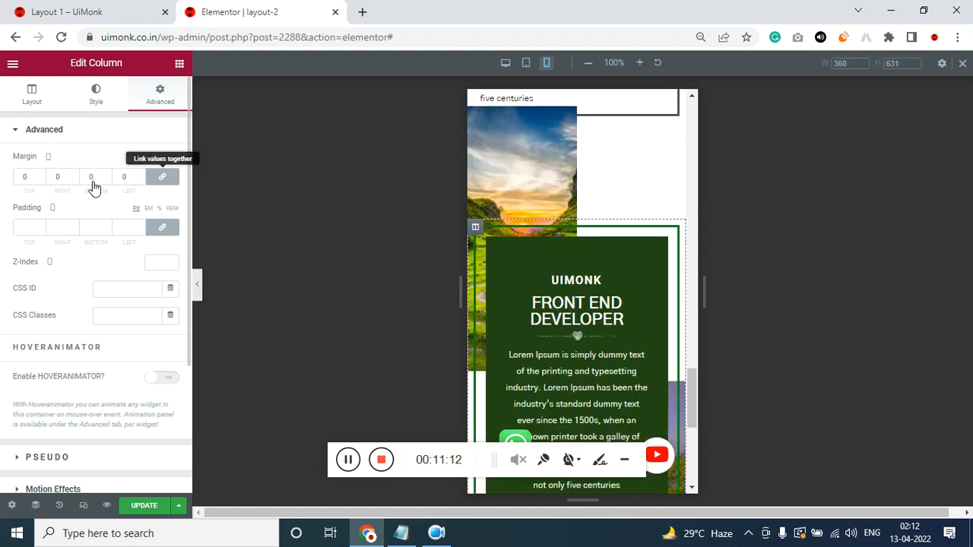
- Unlink the outer column's mobile margin values and set its top margin to 400 px
click(34, 178)
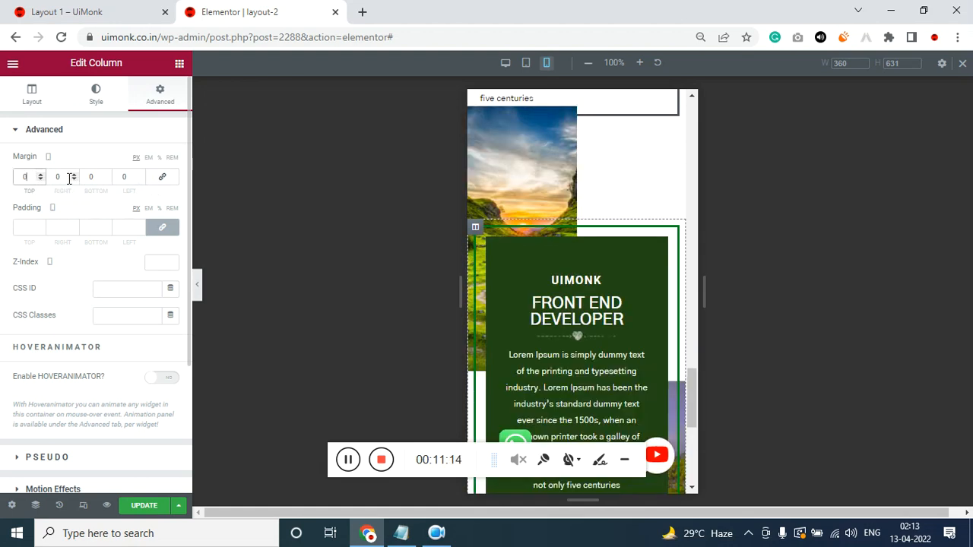
text(400)
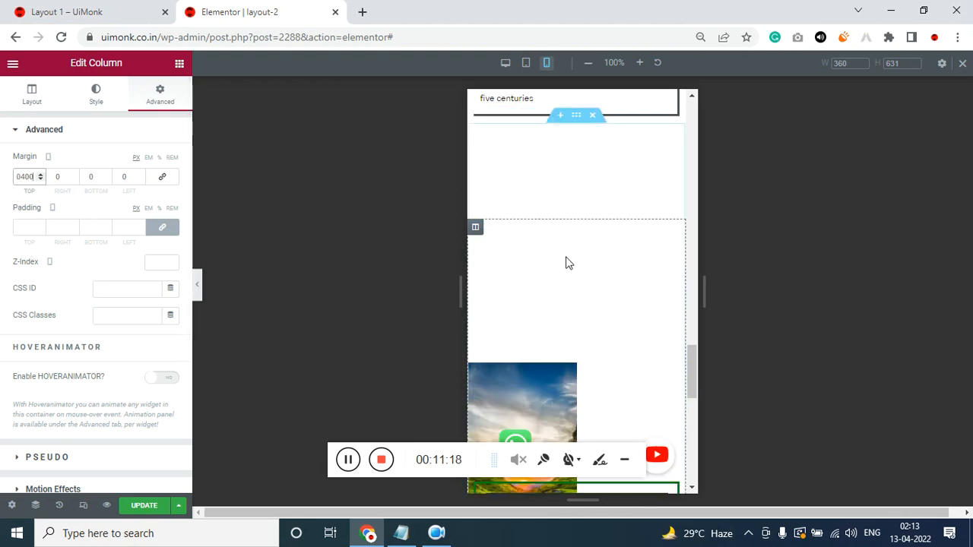
scroll(571, 264, down, 1)
scroll(568, 260, down, 4)
scroll(548, 310, up, 4)
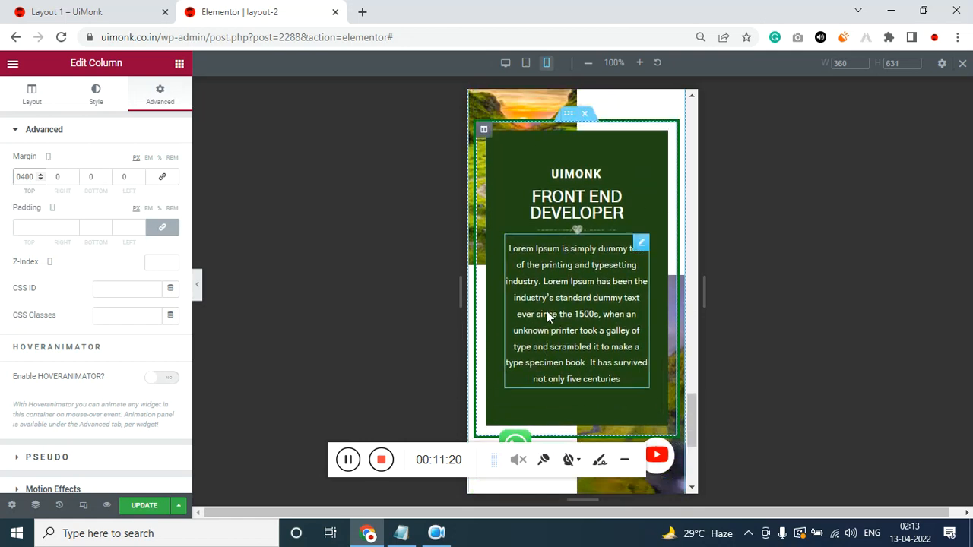
scroll(548, 310, up, 1)
scroll(551, 297, down, 1)
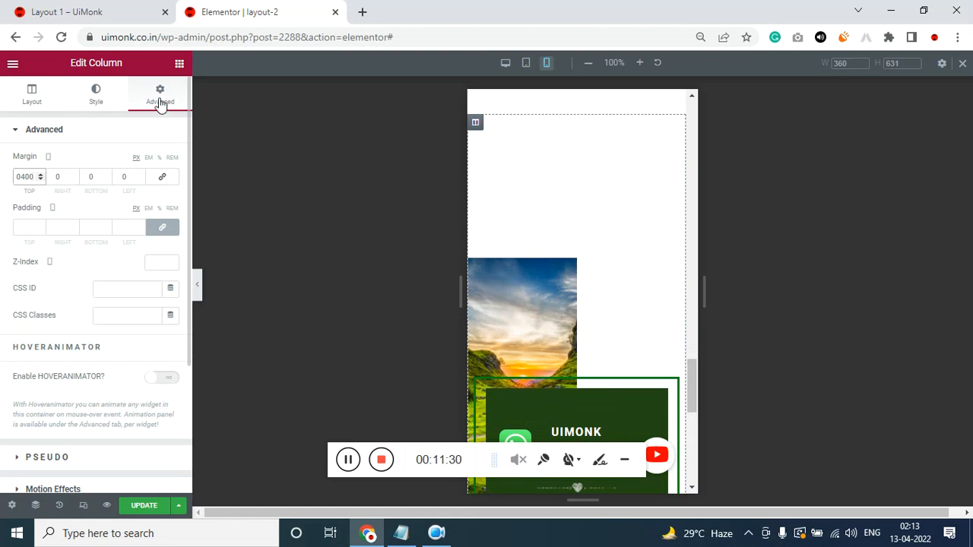
- Set the mobile width of the outer column's Before pseudo-element image to 100 px
scroll(106, 292, down, 3)
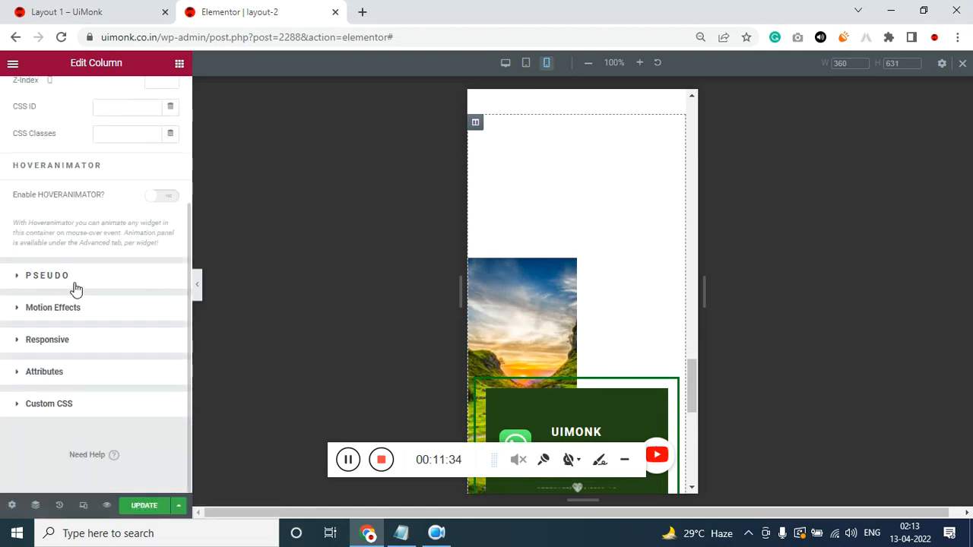
click(75, 282)
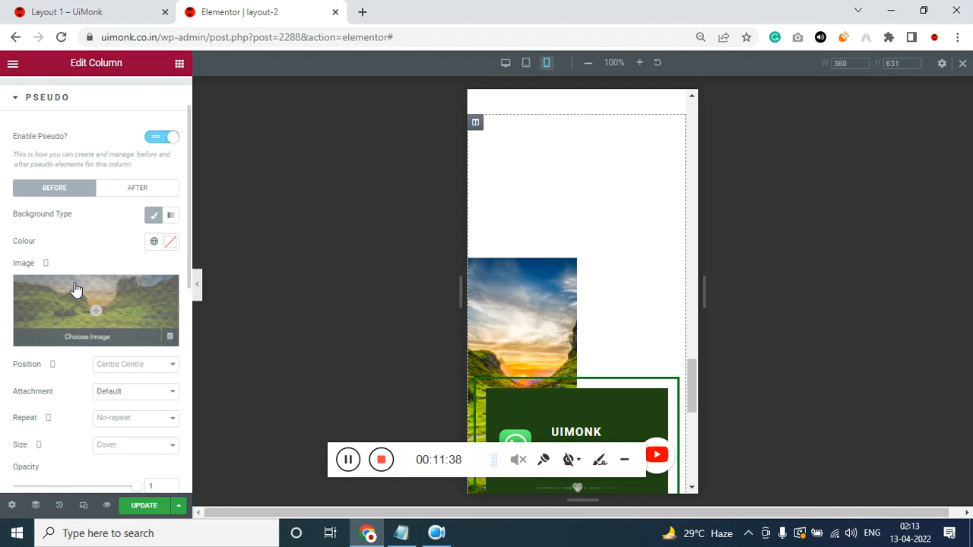
scroll(90, 296, down, 4)
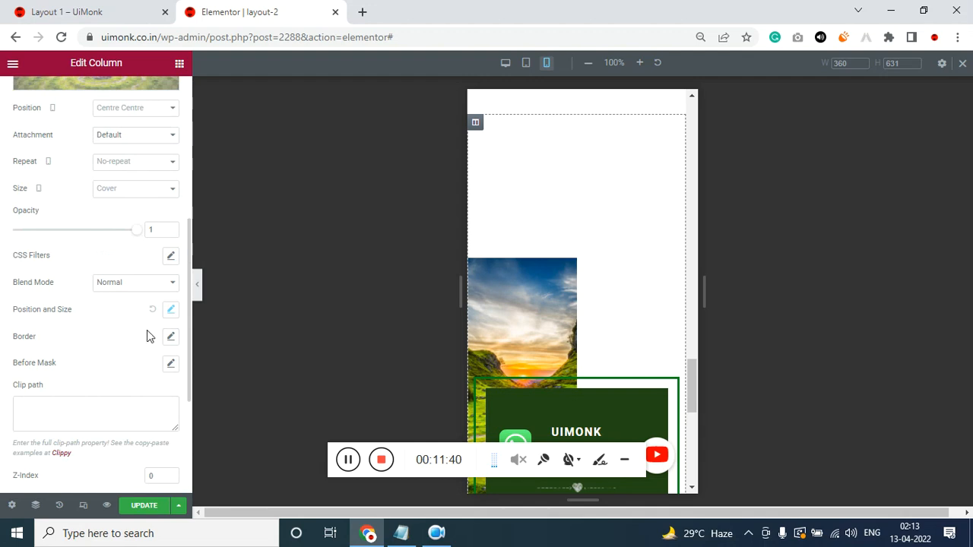
click(171, 309)
click(154, 358)
scroll(152, 365, down, 1)
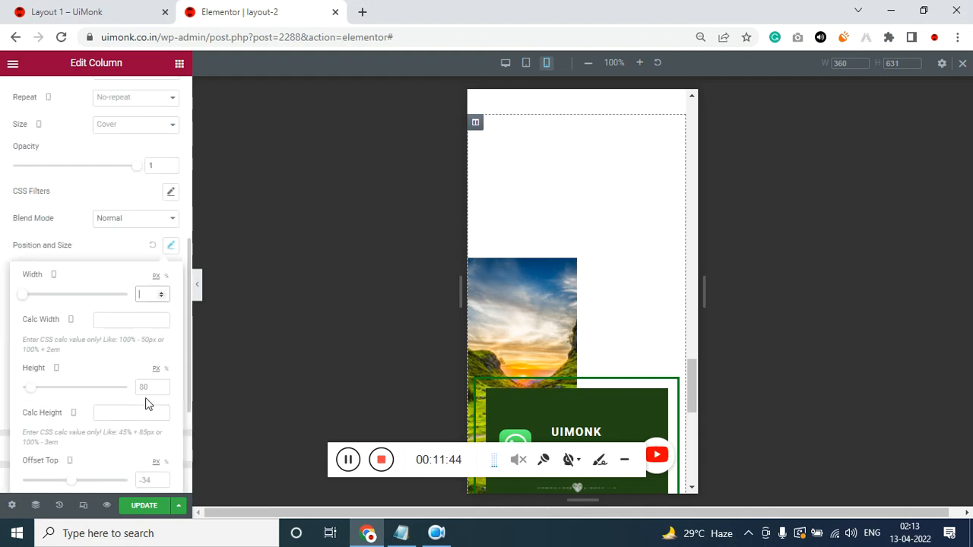
text(100)
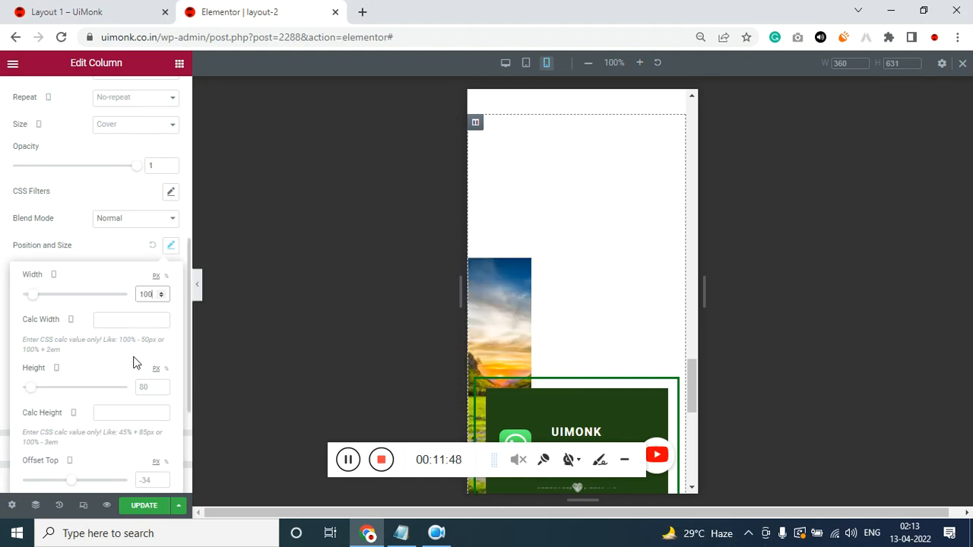
- Set the Before image's left offset to 0, its width unit to percent and its height to 200 px
scroll(107, 393, down, 2)
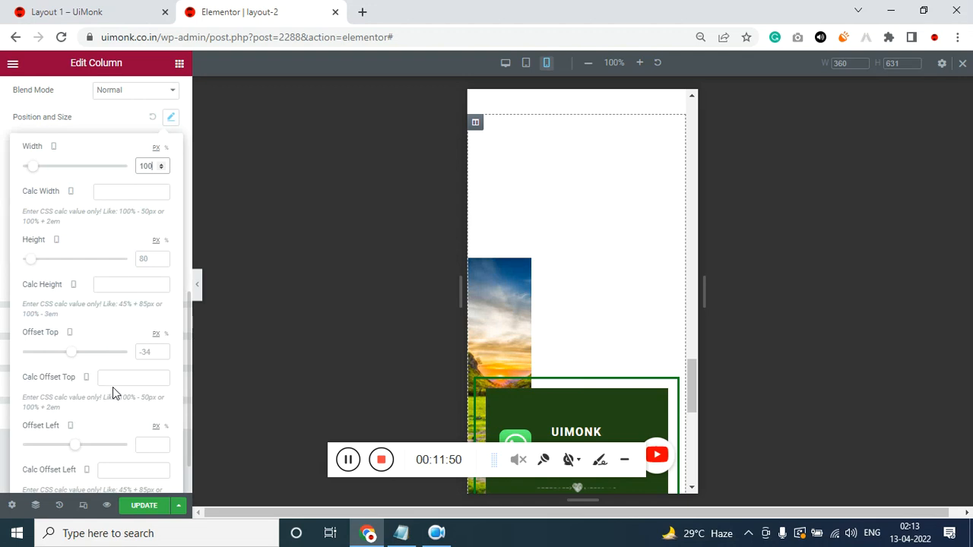
click(153, 447)
click(152, 259)
click(167, 149)
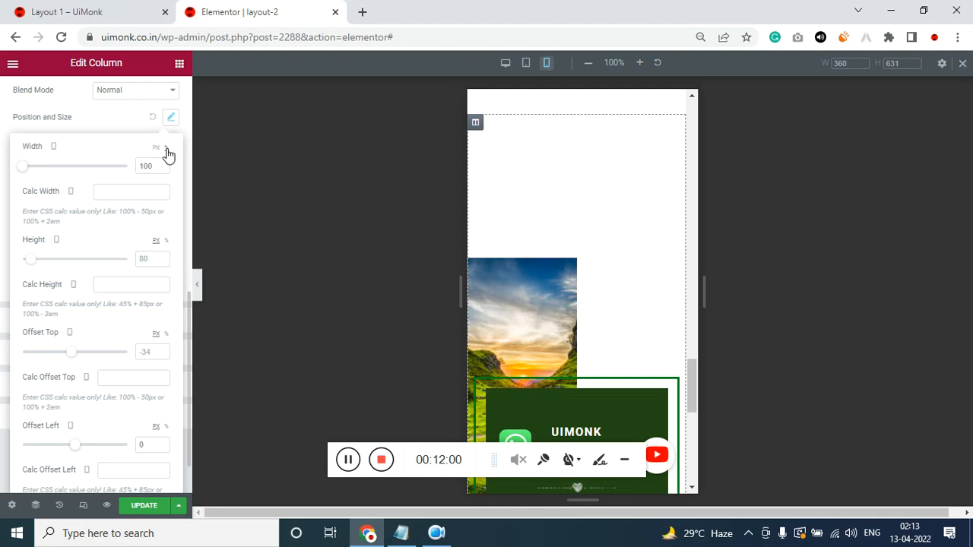
click(140, 259)
text(200)
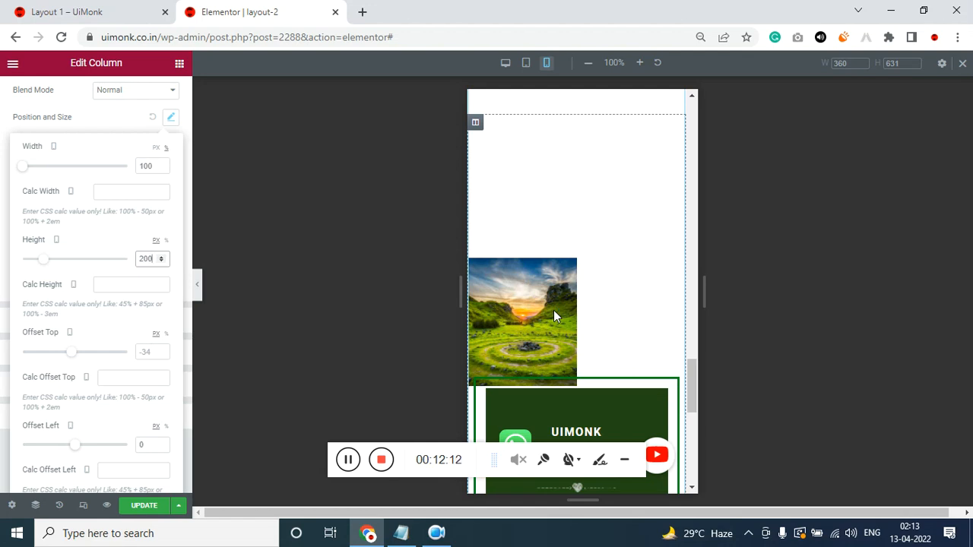
- Look through the outer column's mobile layout options and check the placement of both images in the preview
click(475, 124)
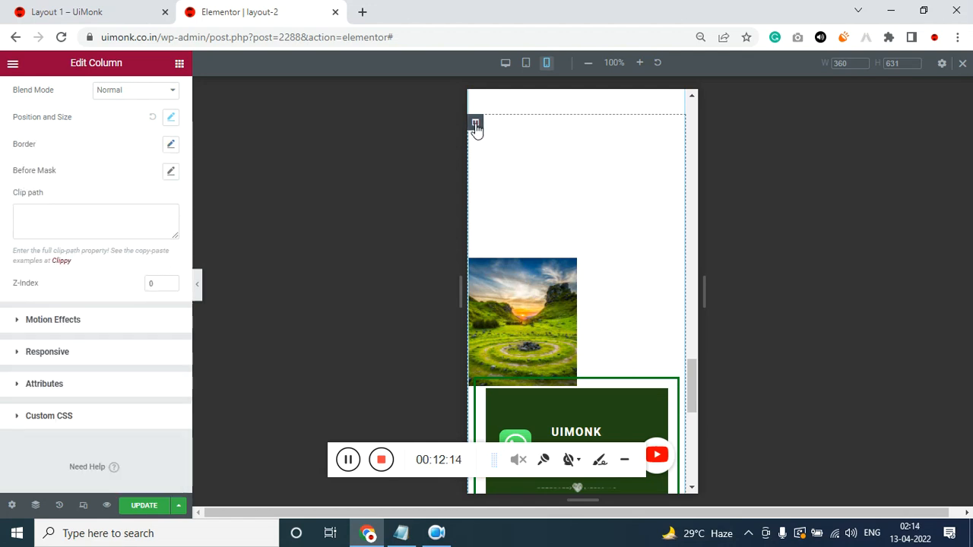
scroll(13, 220, up, 3)
scroll(33, 124, up, 5)
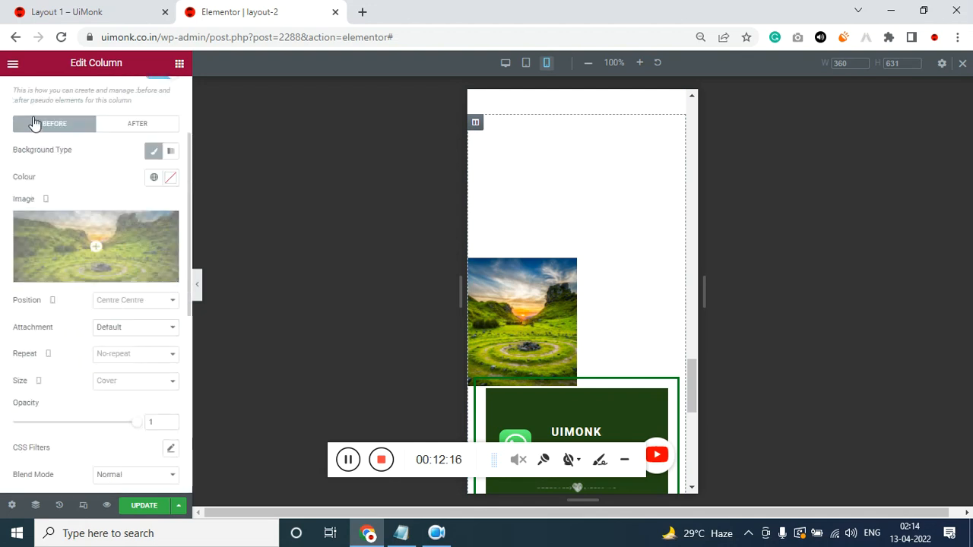
click(38, 109)
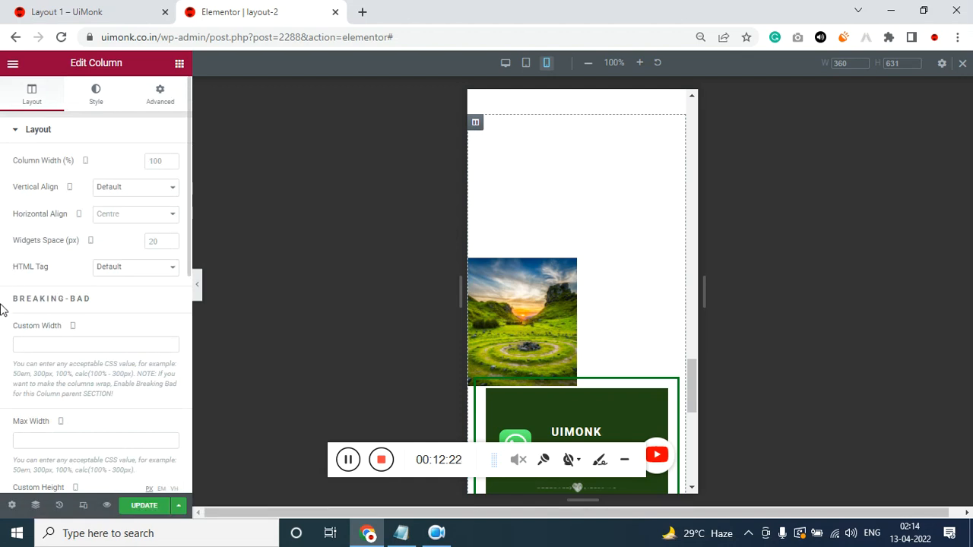
scroll(1, 308, down, 3)
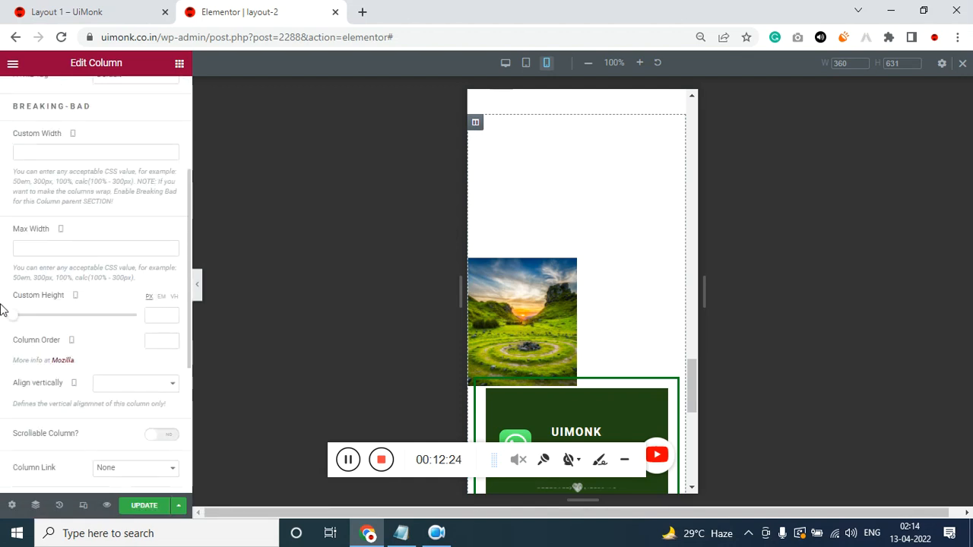
scroll(1, 308, down, 3)
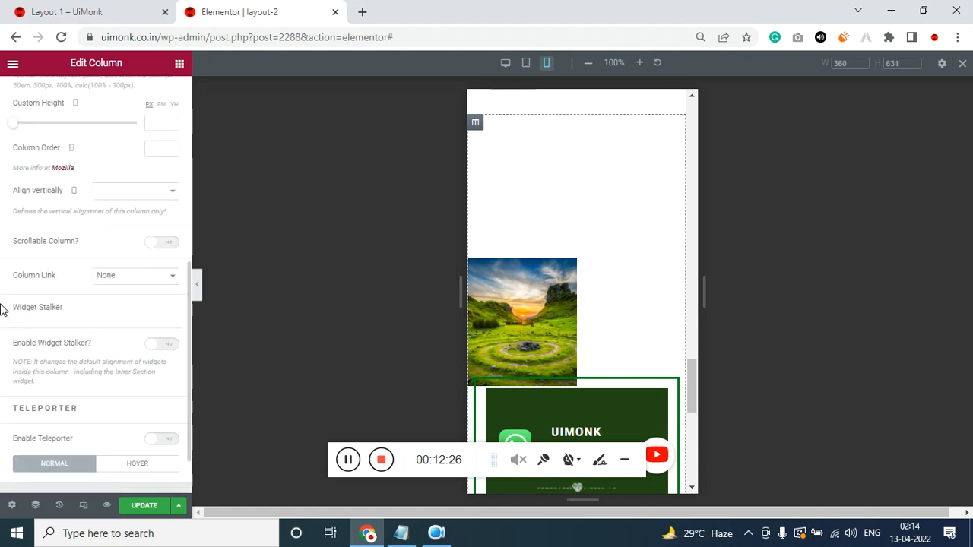
scroll(0, 308, down, 1)
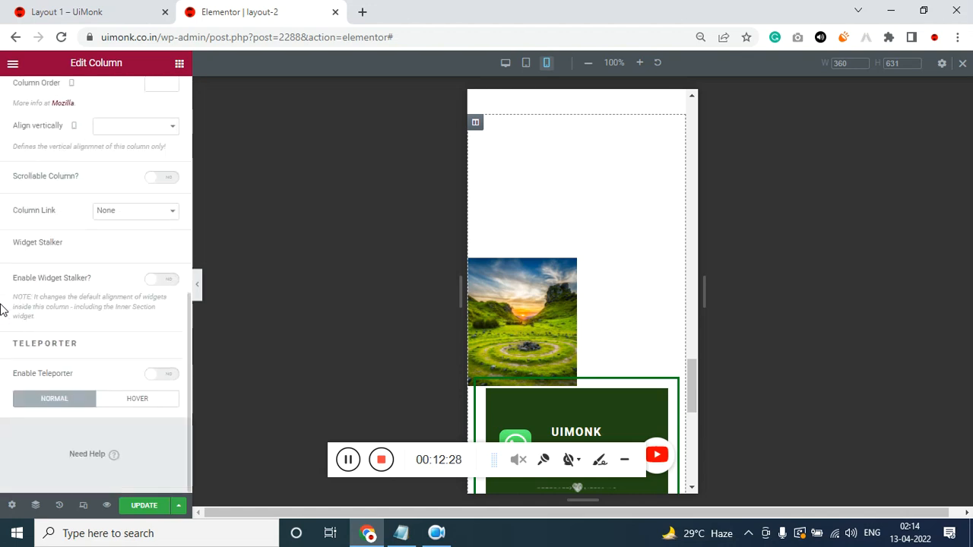
scroll(1, 308, up, 5)
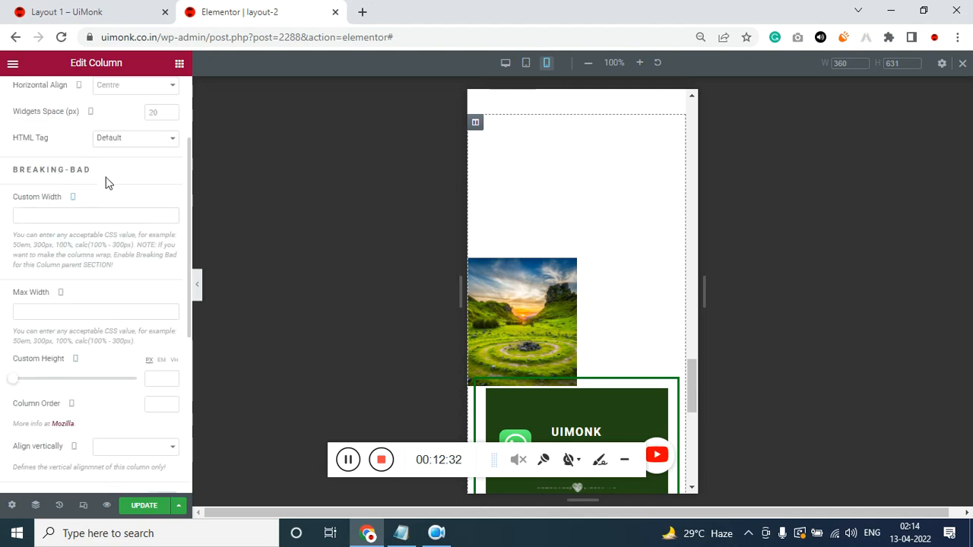
click(74, 212)
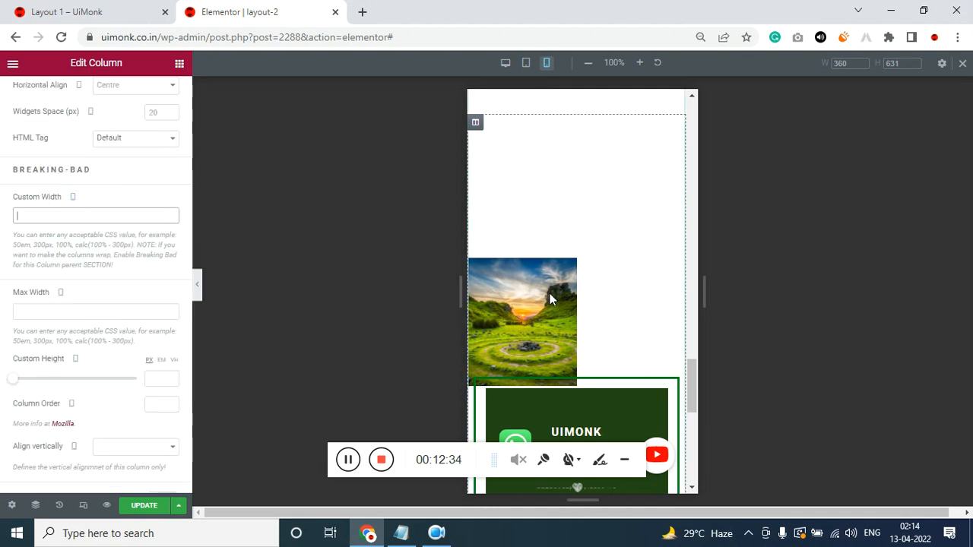
scroll(539, 304, down, 5)
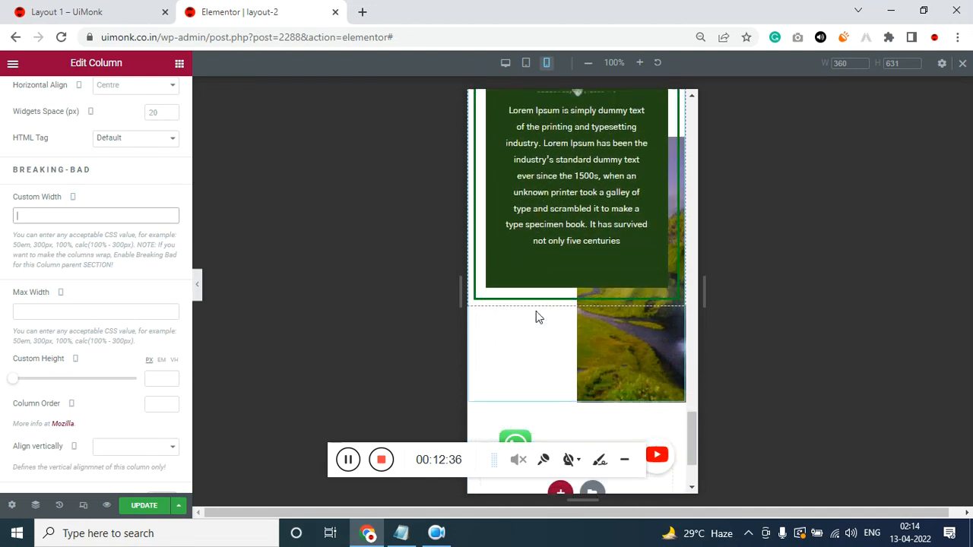
scroll(535, 318, up, 4)
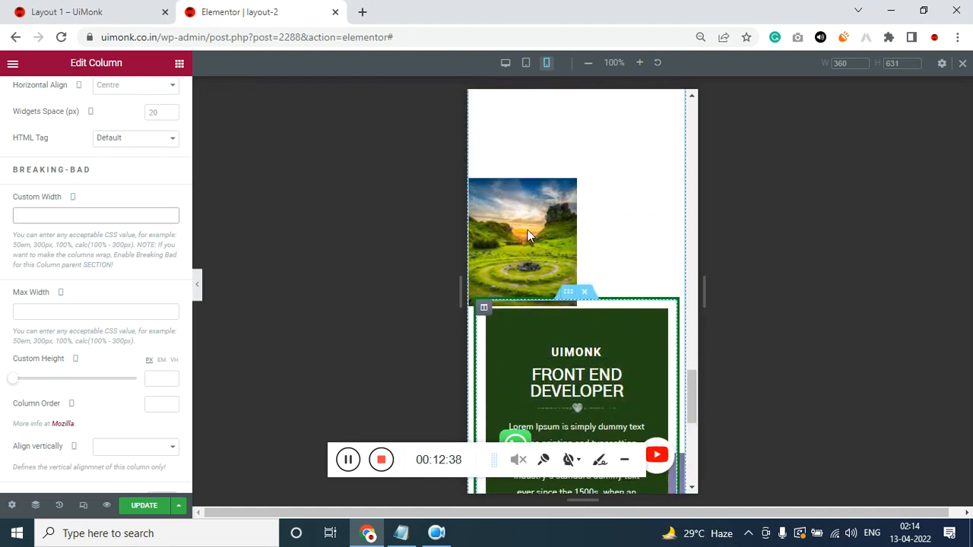
scroll(510, 195, up, 1)
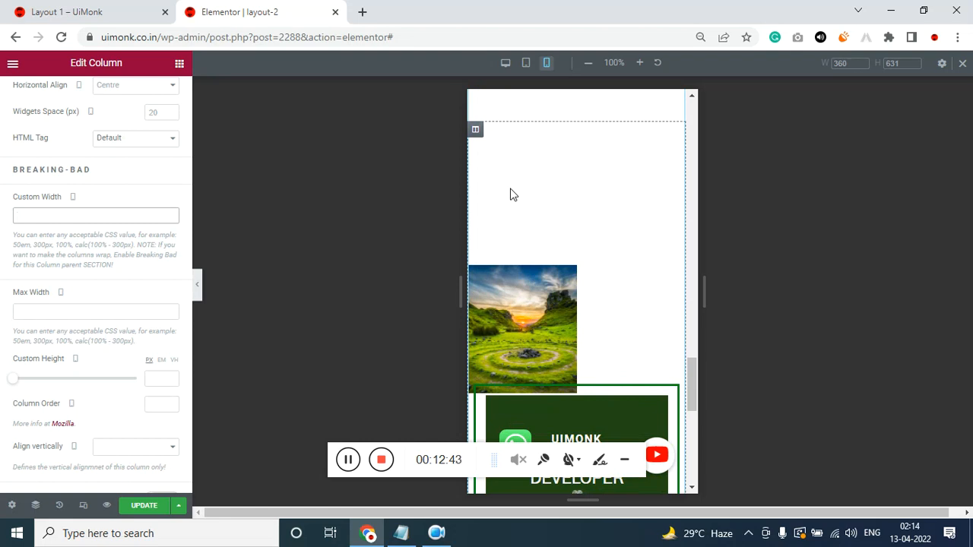
click(347, 459)
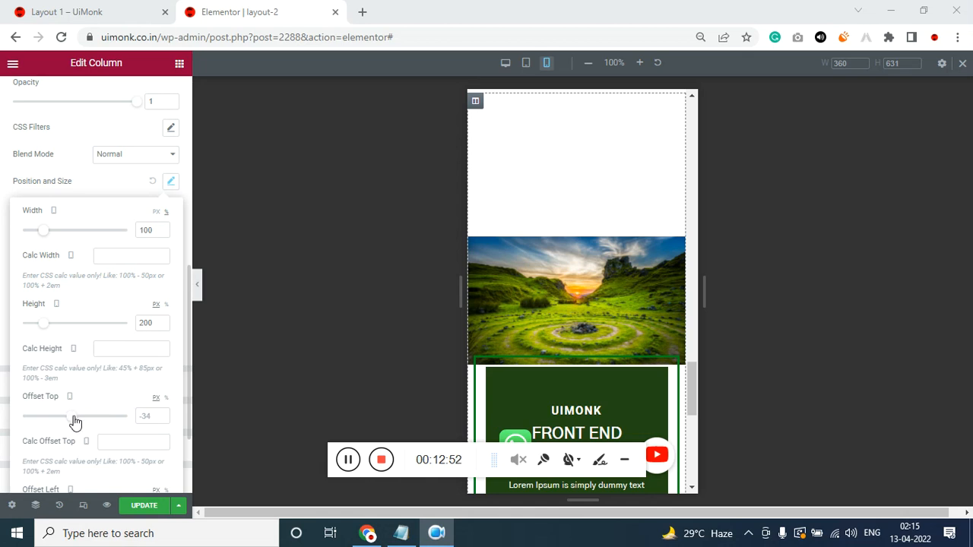
- Set the mobile top offset of the outer column's Before image to -400 px
drag(72, 423, 48, 425)
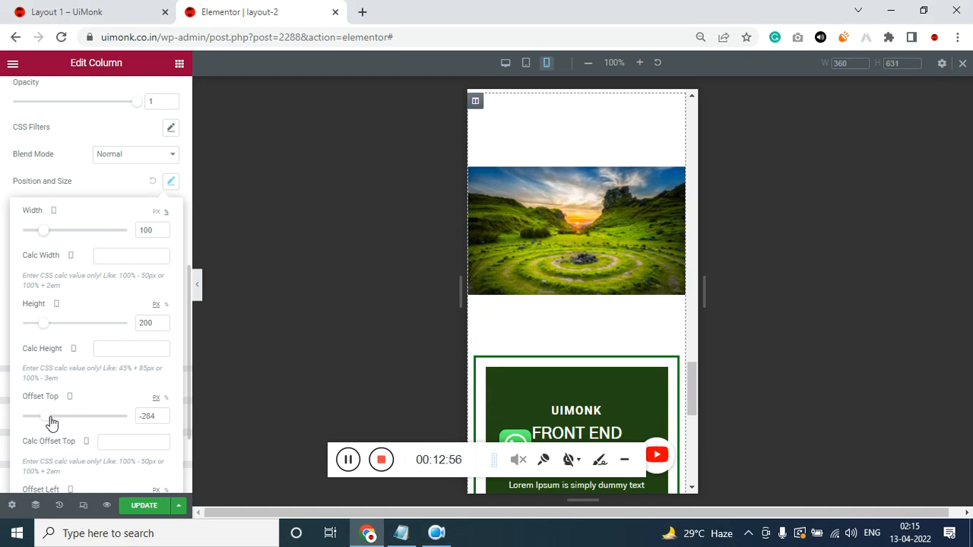
click(152, 417)
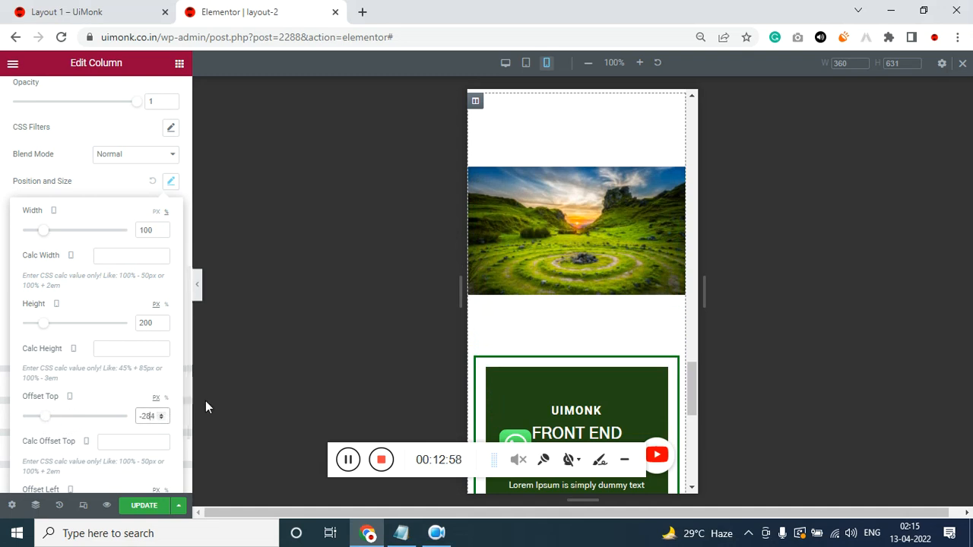
key(BackSpace)
key(BackSpace)
key(BackSpace)
text(200)
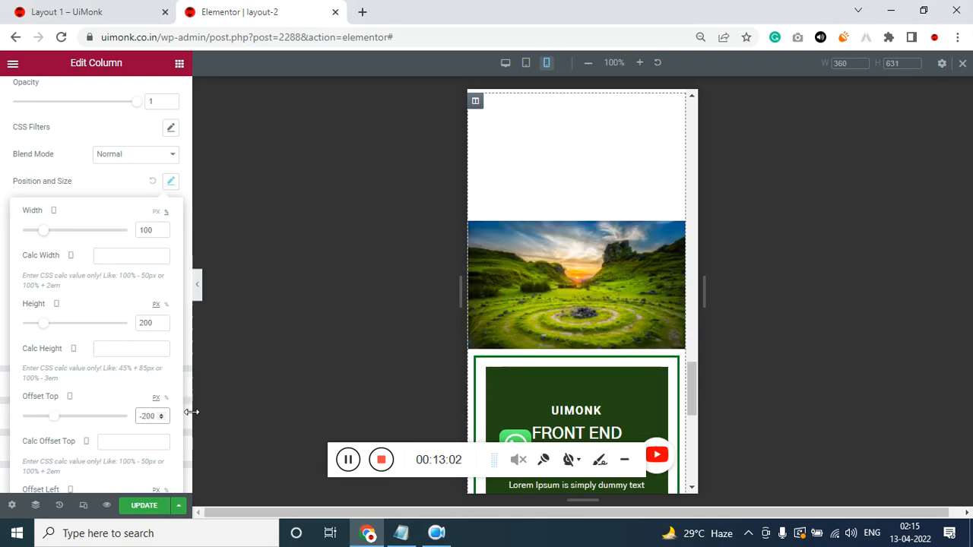
key(Down)
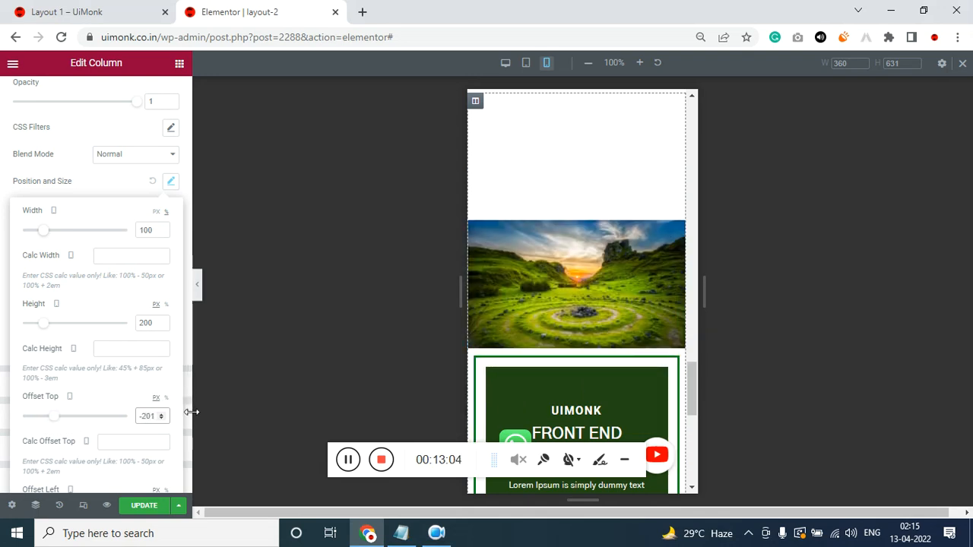
key(BackSpace)
text(4)
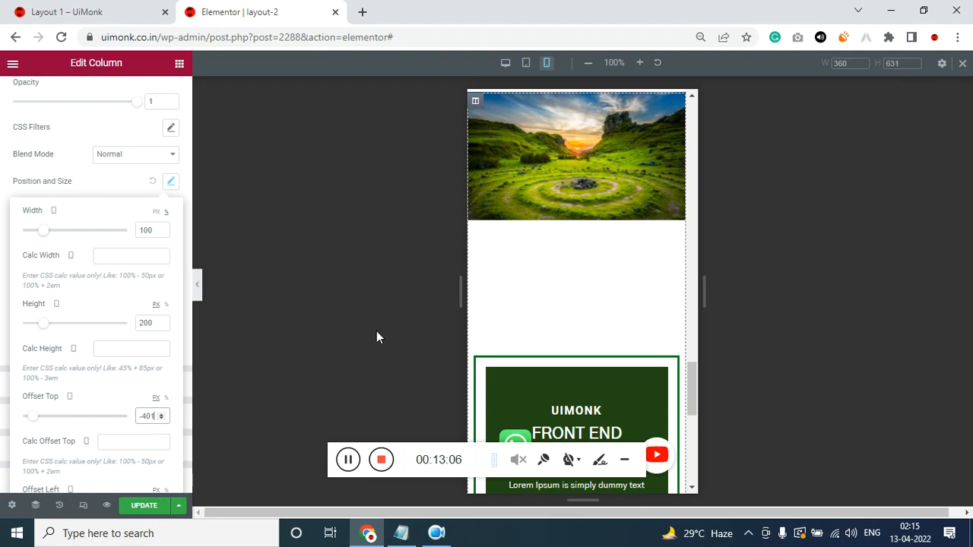
key(Up)
- Open the position and size settings of the outer column's After pseudo-element
scroll(55, 311, up, 4)
scroll(119, 171, up, 1)
click(138, 126)
scroll(140, 315, down, 4)
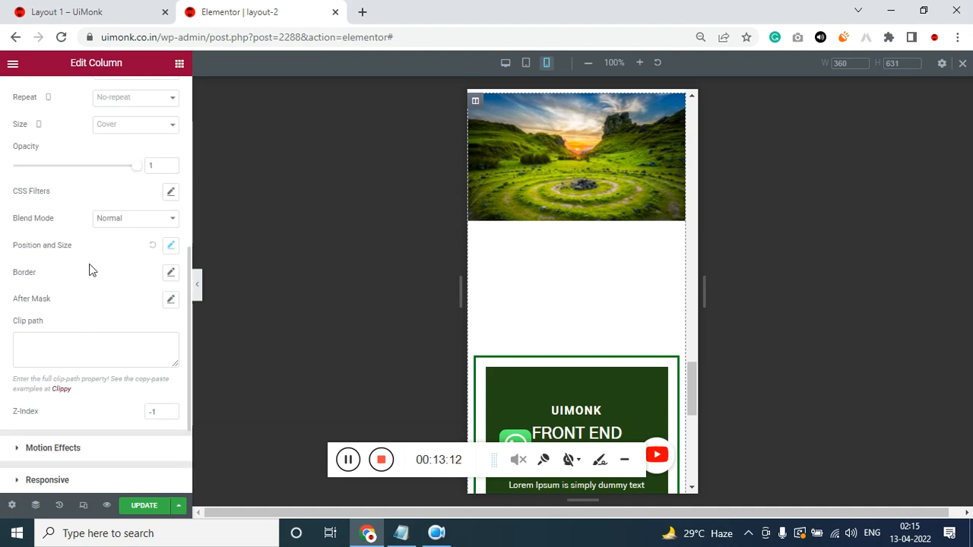
click(171, 249)
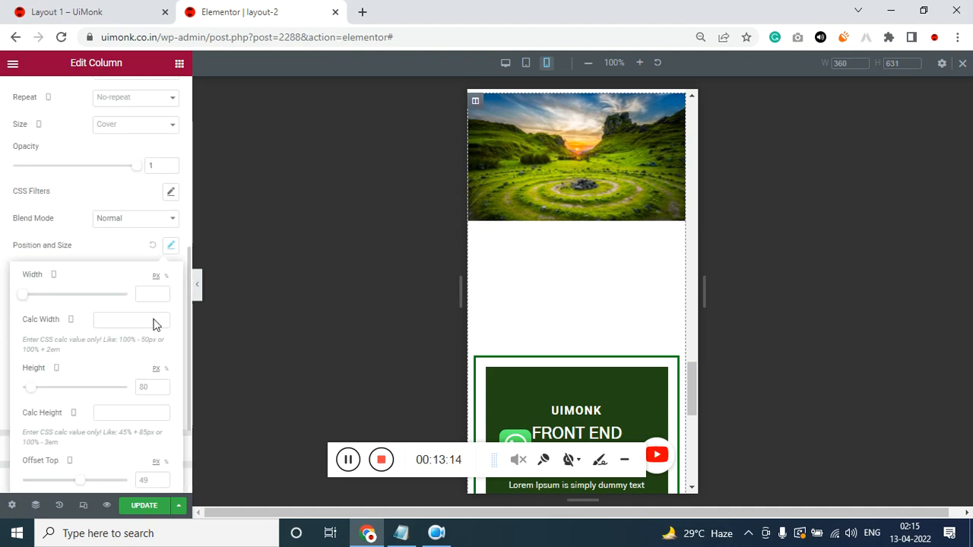
click(134, 320)
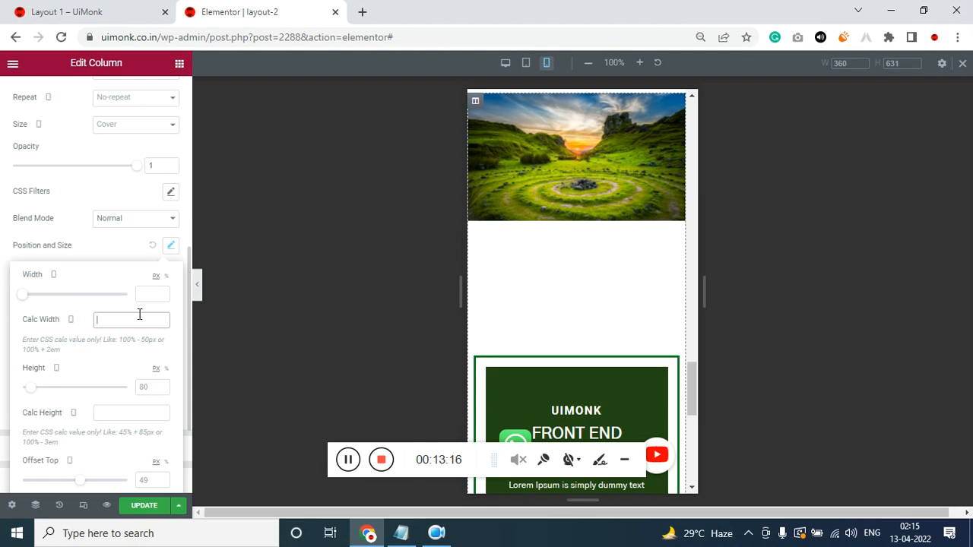
text(100)
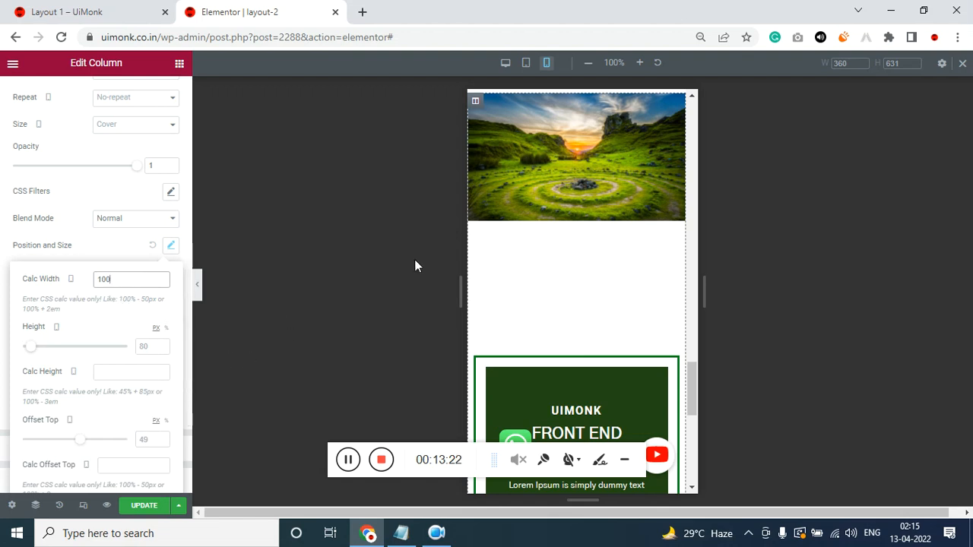
scroll(581, 400, down, 3)
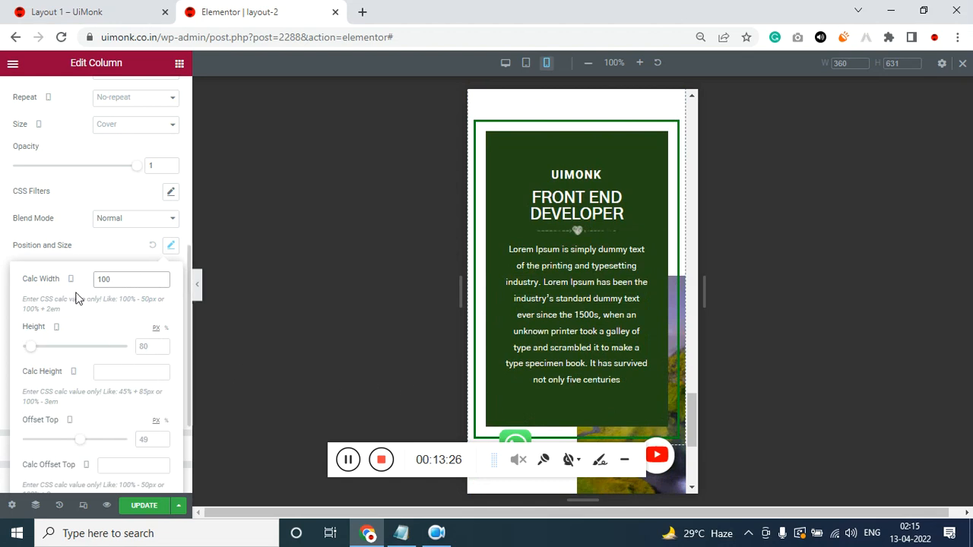
scroll(61, 301, up, 1)
click(120, 348)
key(BackSpace)
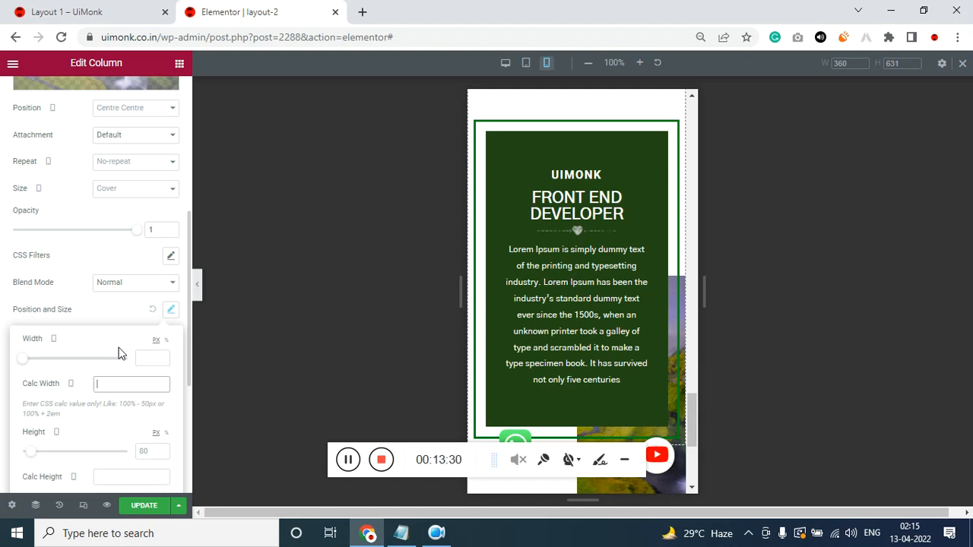
- Set the After image's mobile width to 100 percent and its height to 200 px
click(152, 357)
click(167, 341)
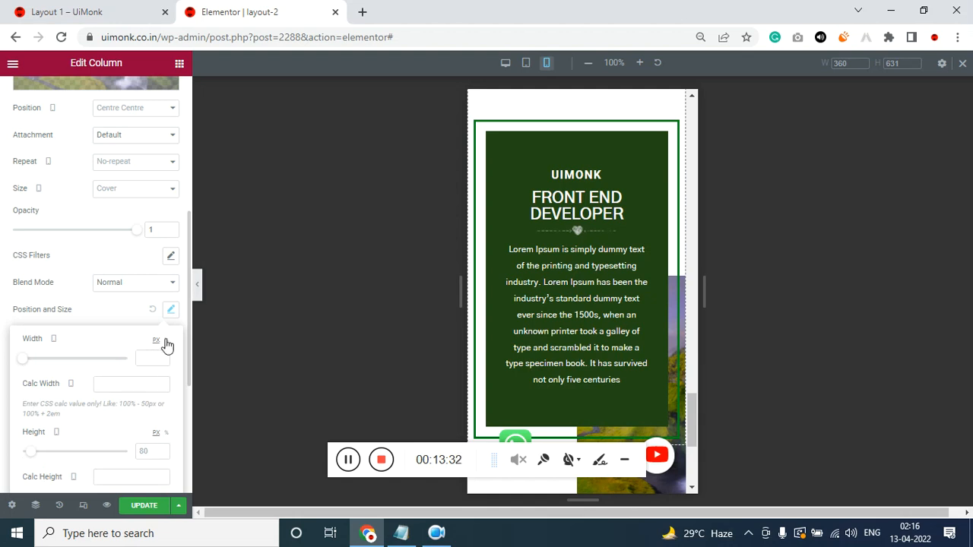
click(152, 358)
text(100)
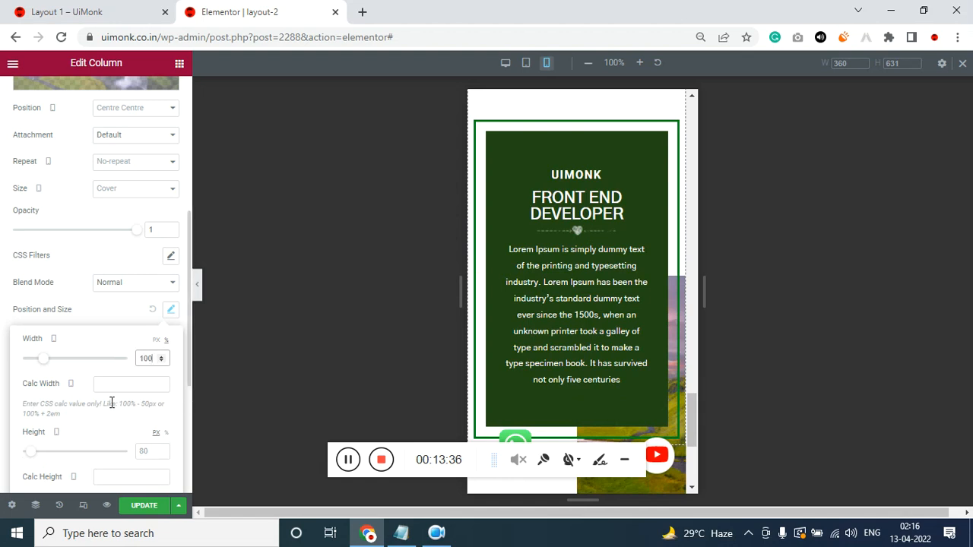
scroll(115, 402, down, 1)
click(155, 388)
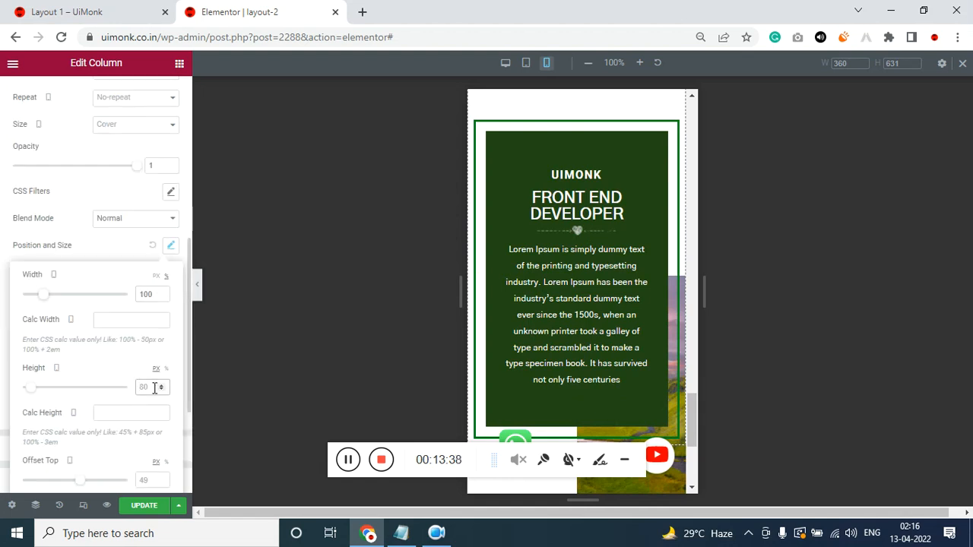
text(200)
scroll(110, 456, down, 1)
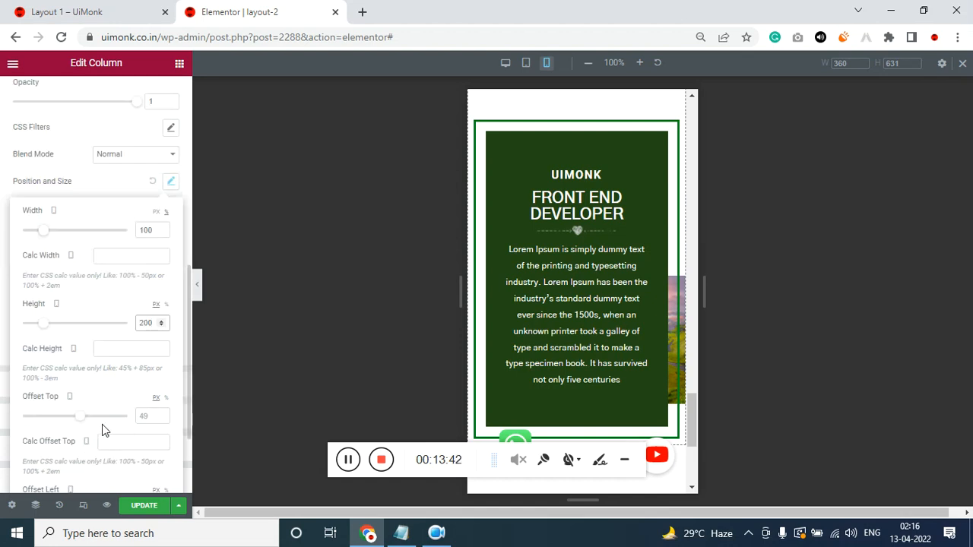
- Set the After image's mobile top offset to -200 px
click(148, 415)
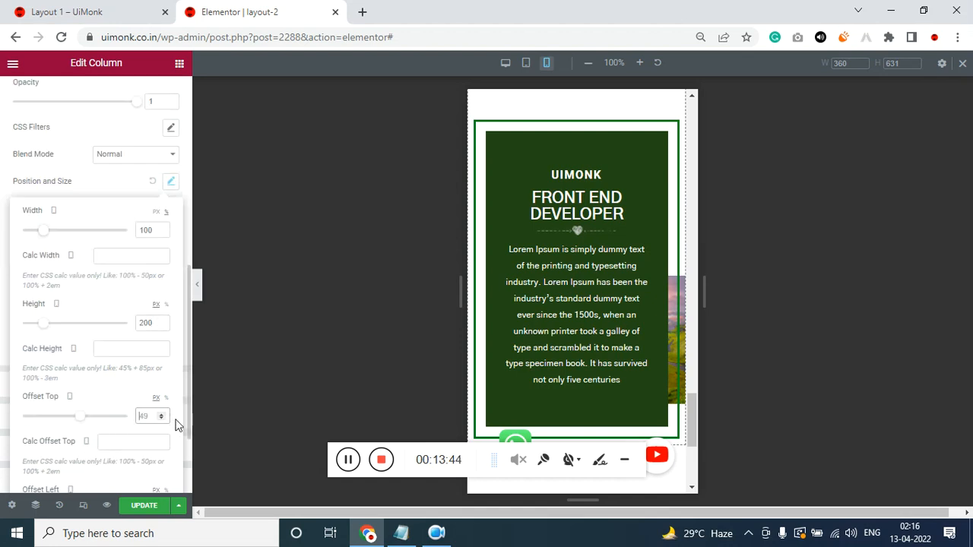
text(200)
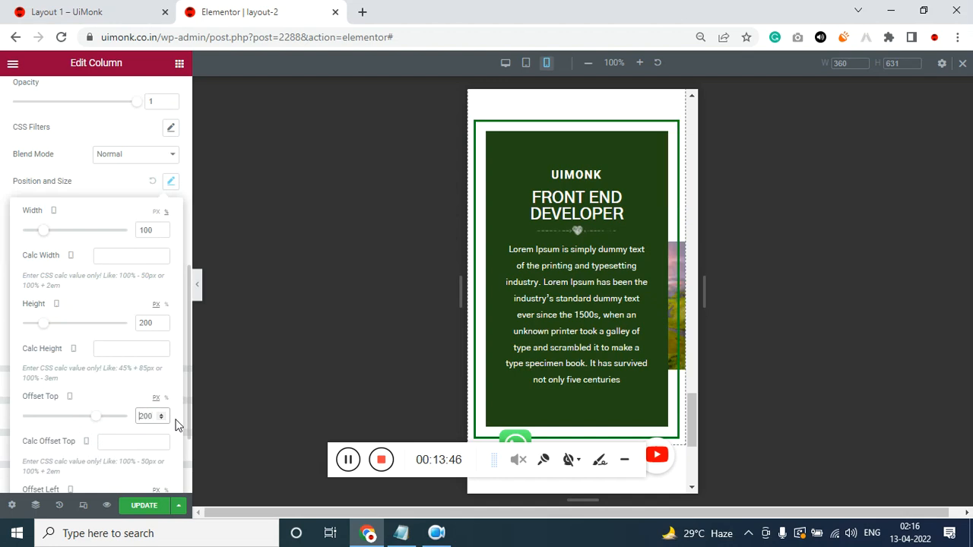
text(-)
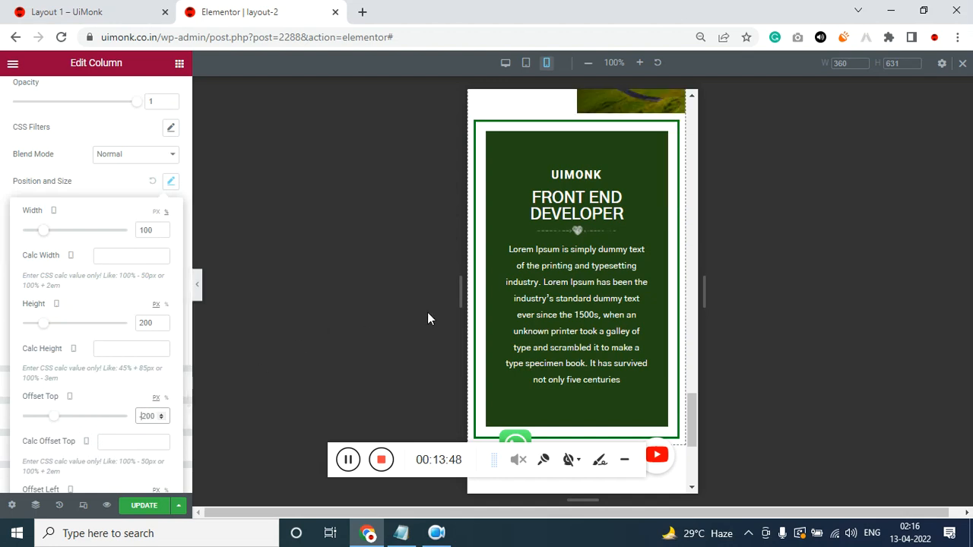
scroll(494, 331, up, 5)
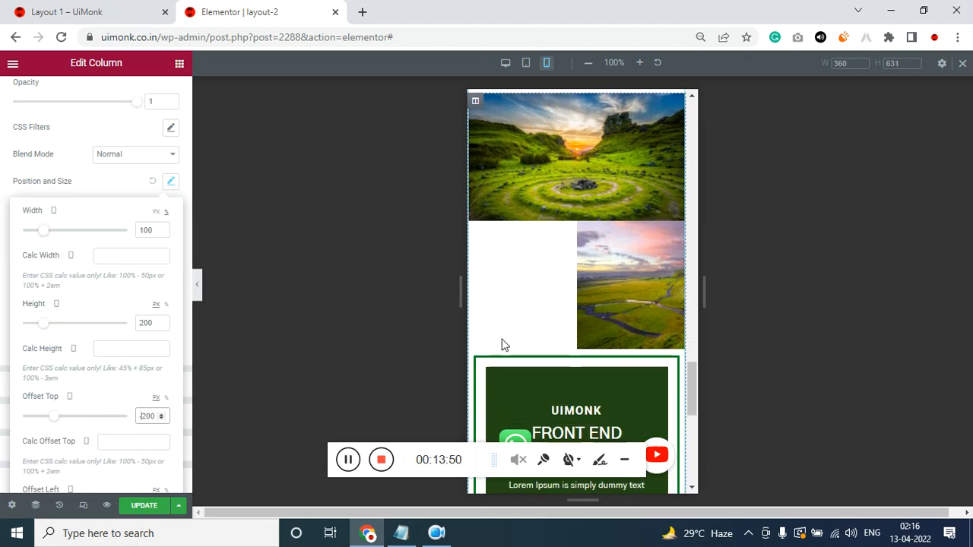
scroll(152, 372, down, 2)
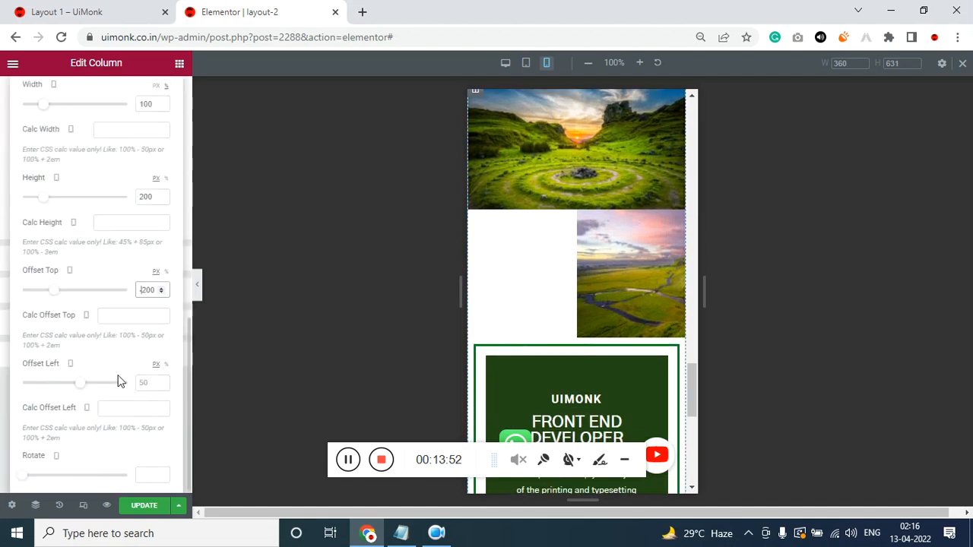
- Enter 0 as the After image's calculated left offset and update the page
click(128, 409)
text(0)
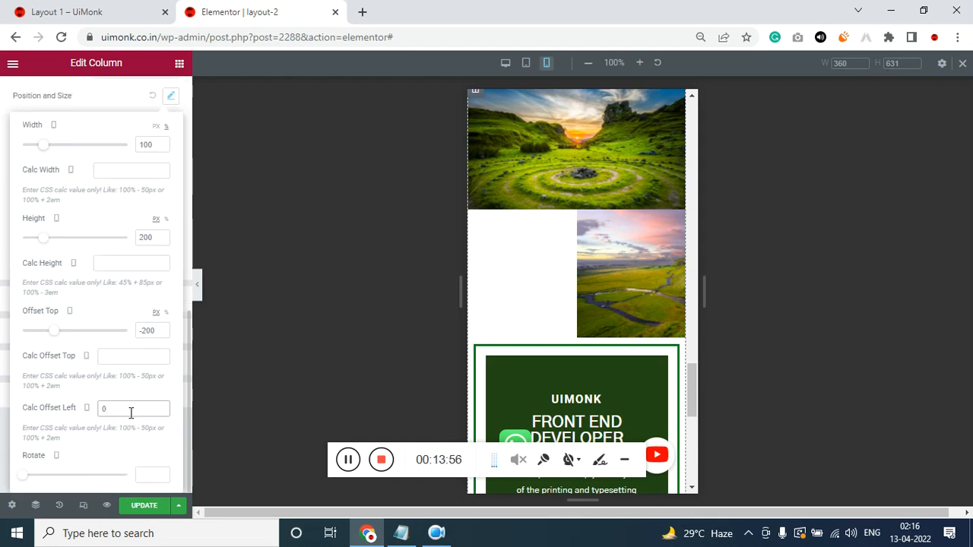
click(136, 359)
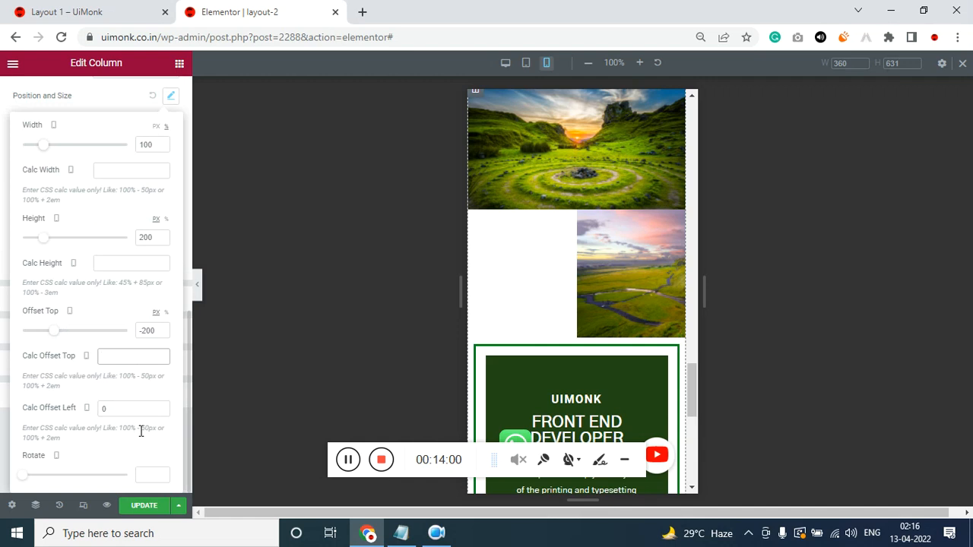
click(140, 505)
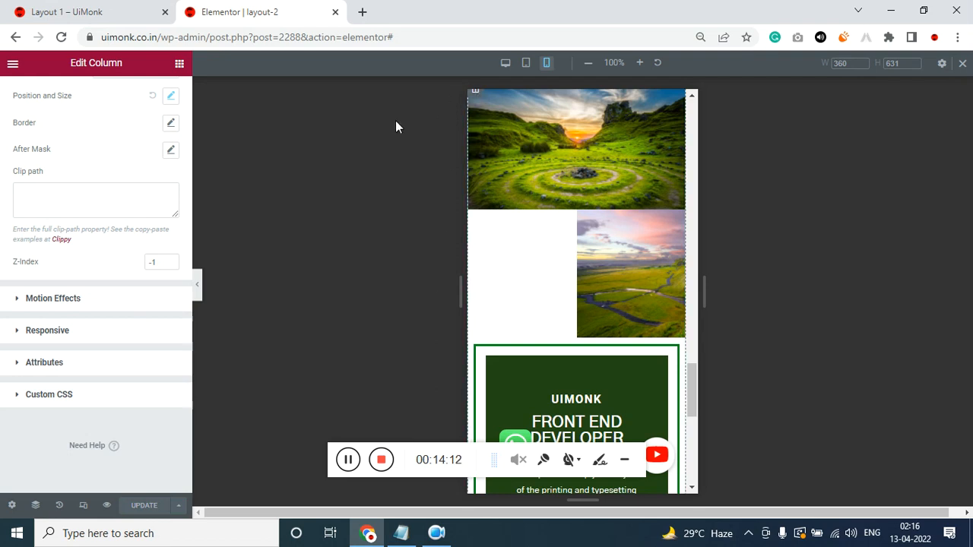
- Reopen the position and size settings of the outer column's After pseudo-element
scroll(134, 254, up, 6)
scroll(148, 204, up, 2)
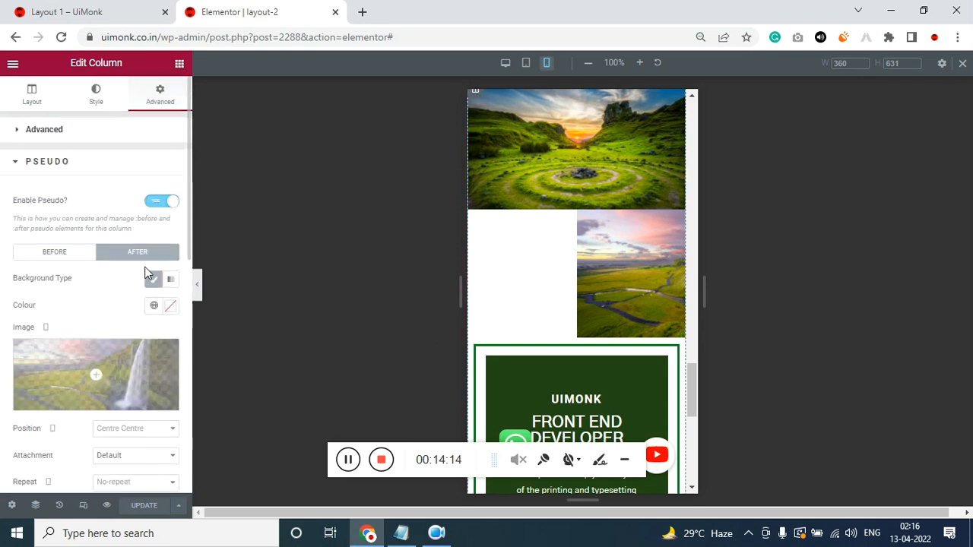
scroll(137, 266, down, 1)
scroll(137, 262, down, 5)
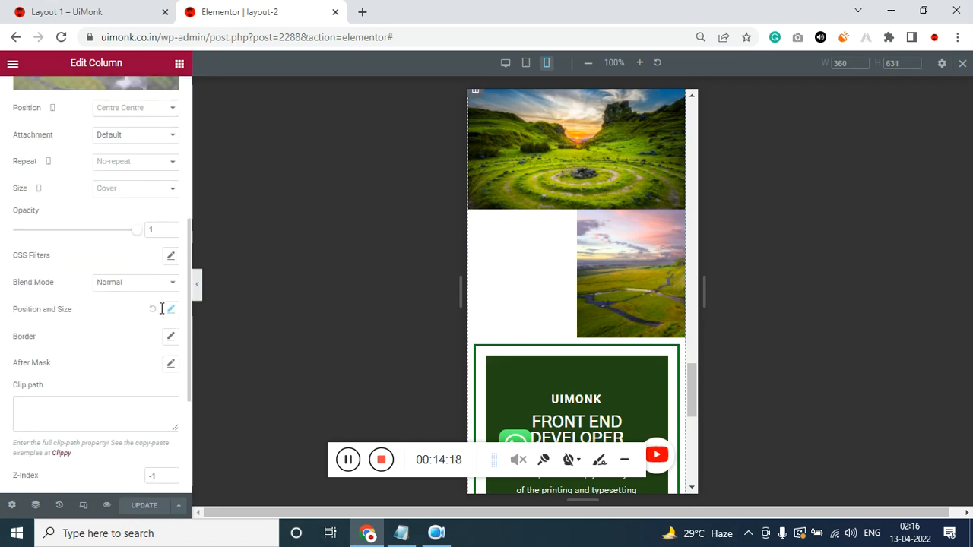
click(170, 310)
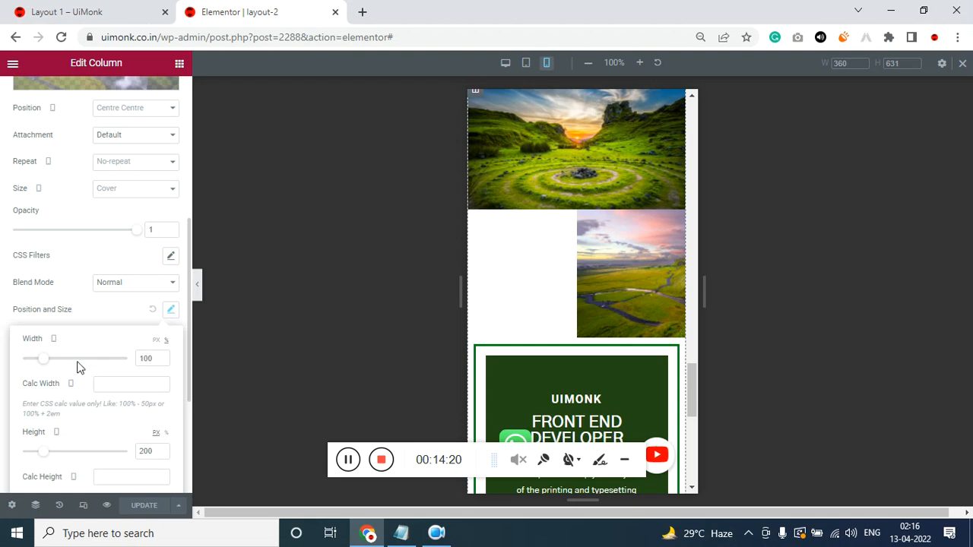
- Try a larger mobile width for the After image, then restore it to 100 percent
mouse_move(50, 361)
mouse_down()
mouse_move(66, 360)
mouse_move(48, 361)
mouse_up()
double_click(144, 358)
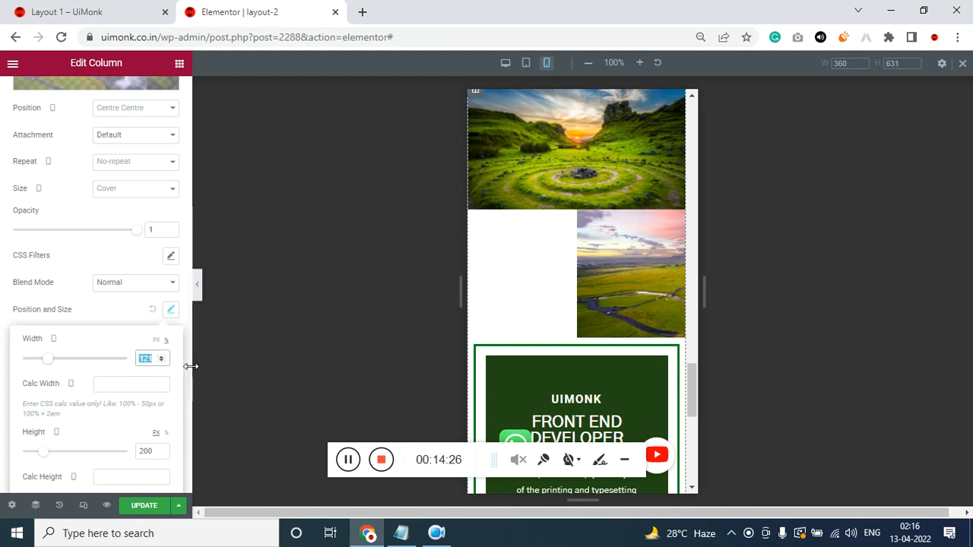
text(100)
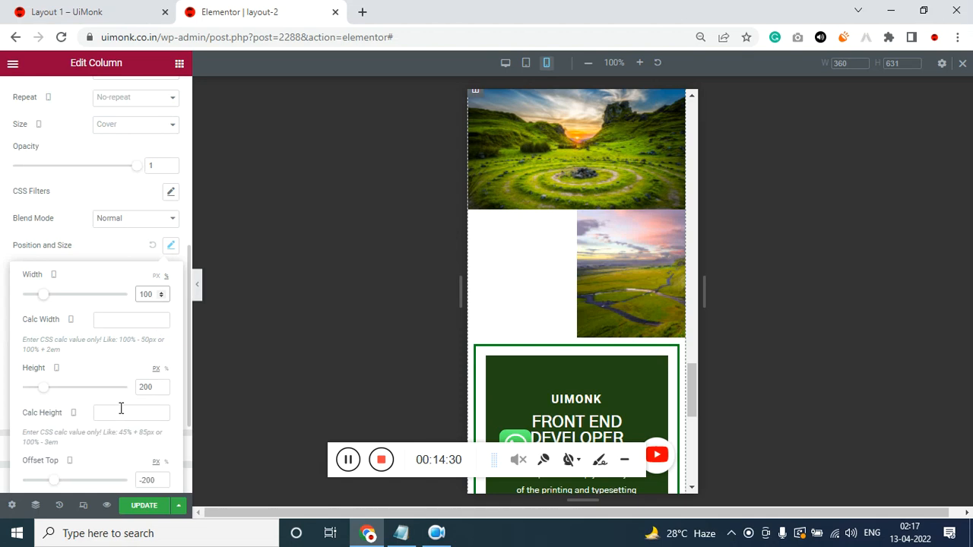
- Set the After image's calculated left offset on mobile to 0%
scroll(92, 419, down, 1)
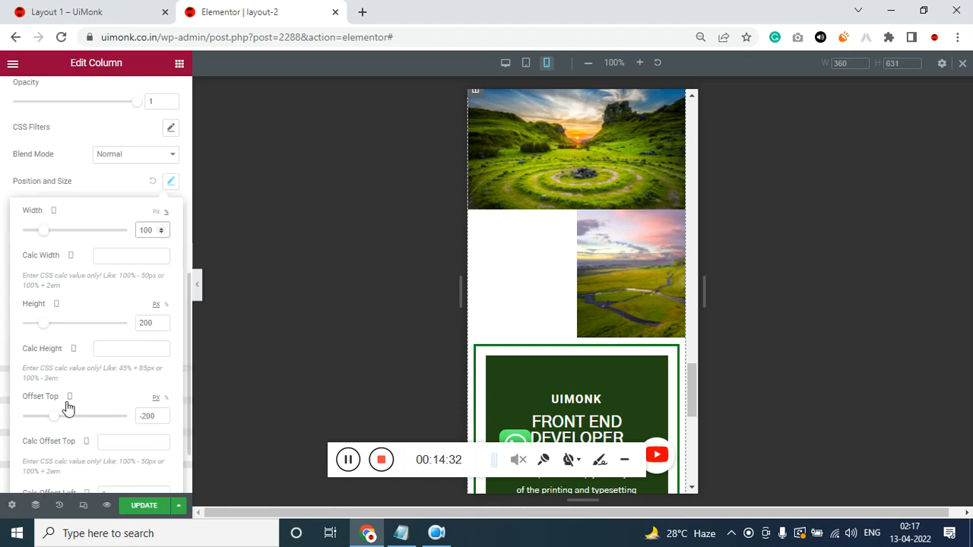
scroll(103, 428, down, 1)
scroll(111, 427, down, 1)
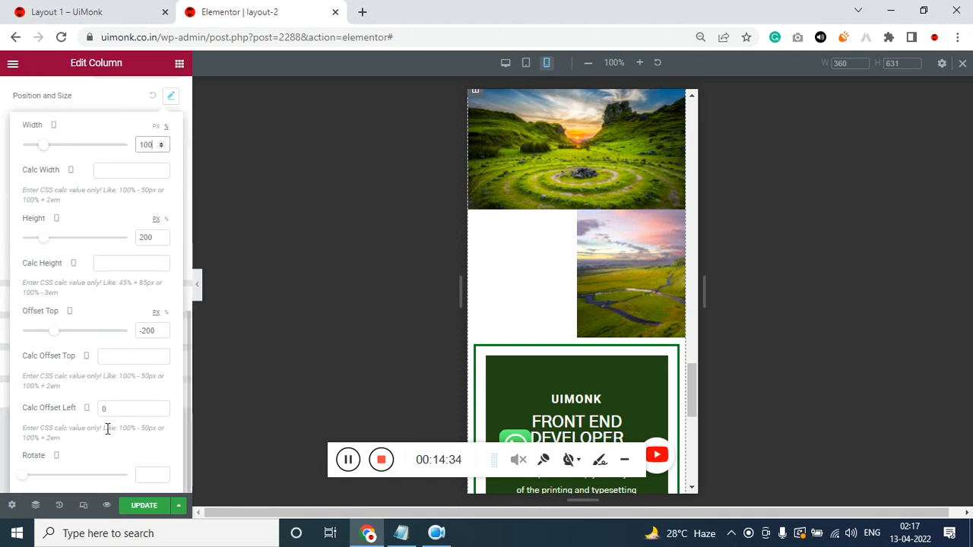
click(133, 407)
text(%)
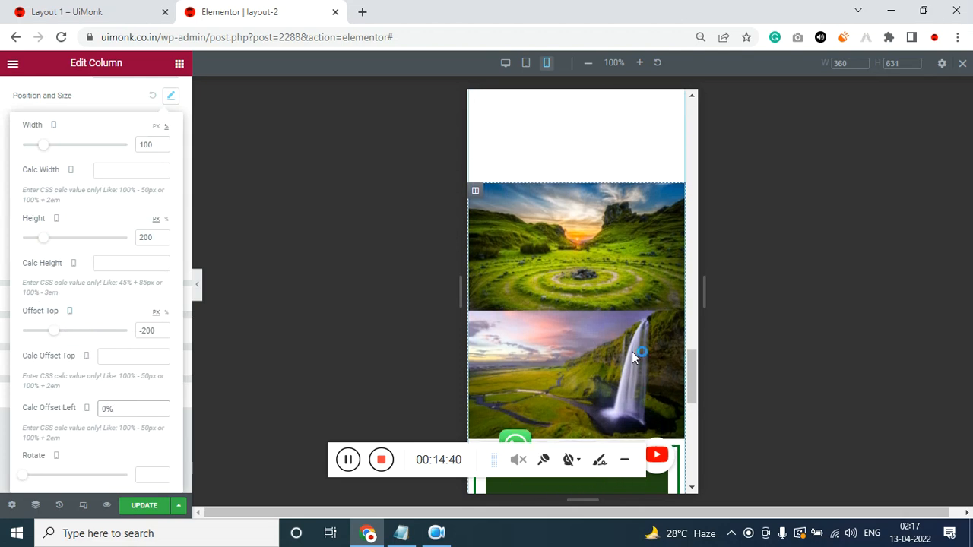
- Unlink the inner section's mobile margins, set its top margin to -50 px, and update the page
scroll(627, 361, down, 2)
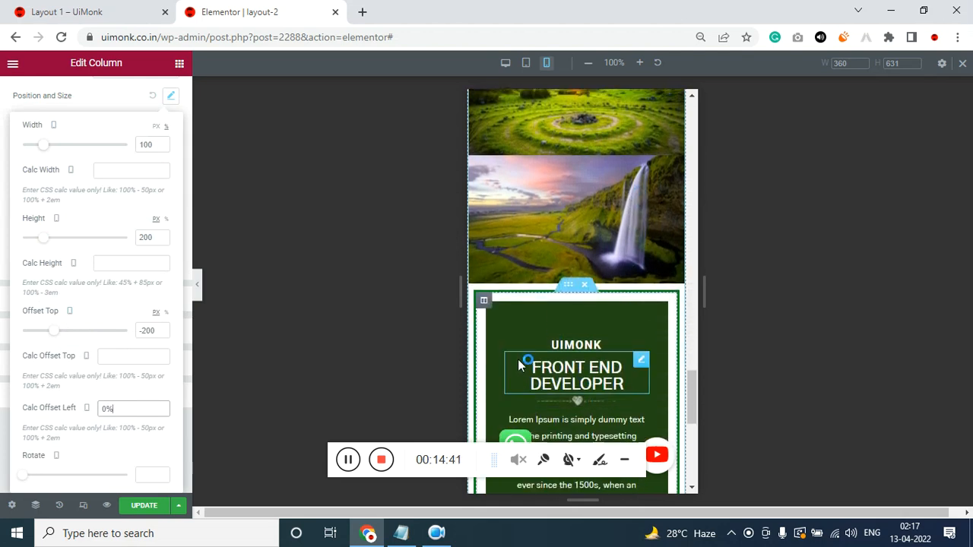
click(566, 281)
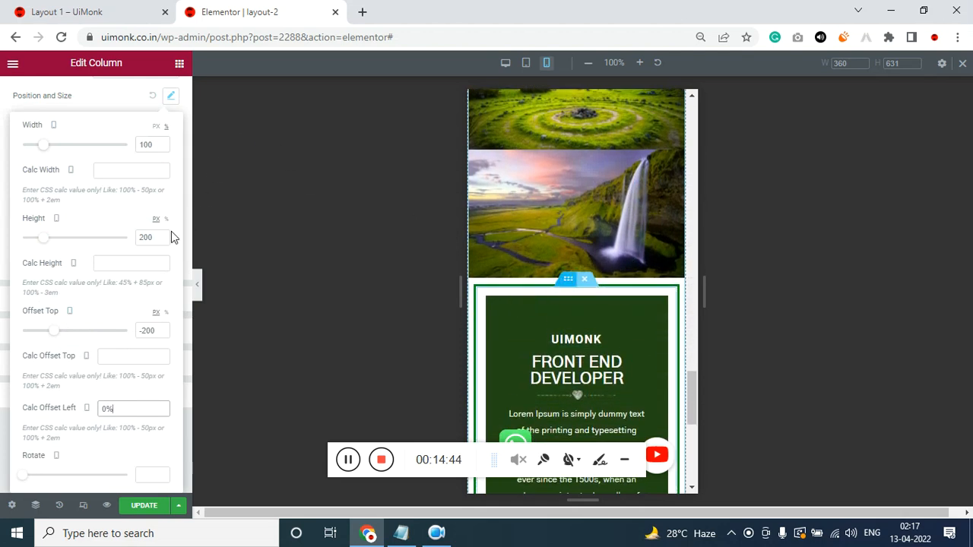
click(180, 64)
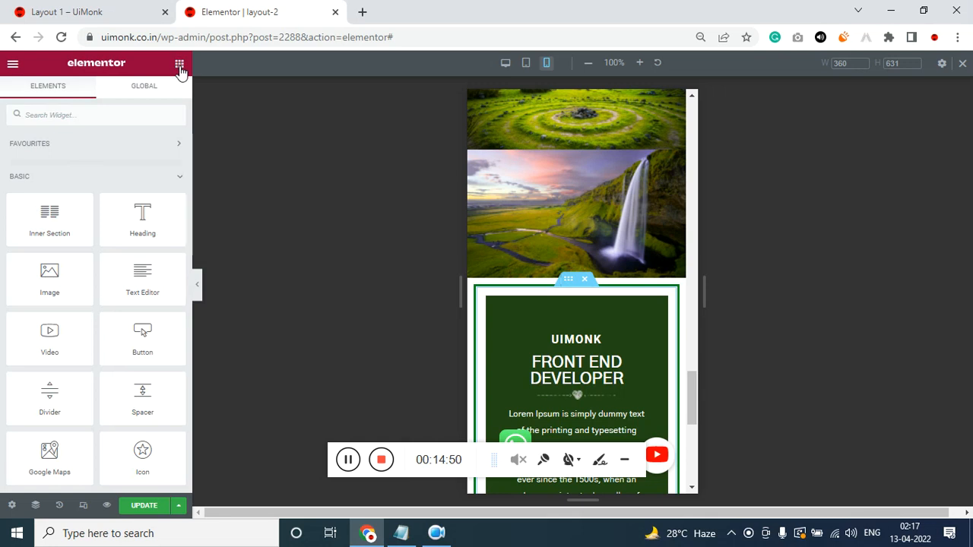
click(571, 282)
click(156, 106)
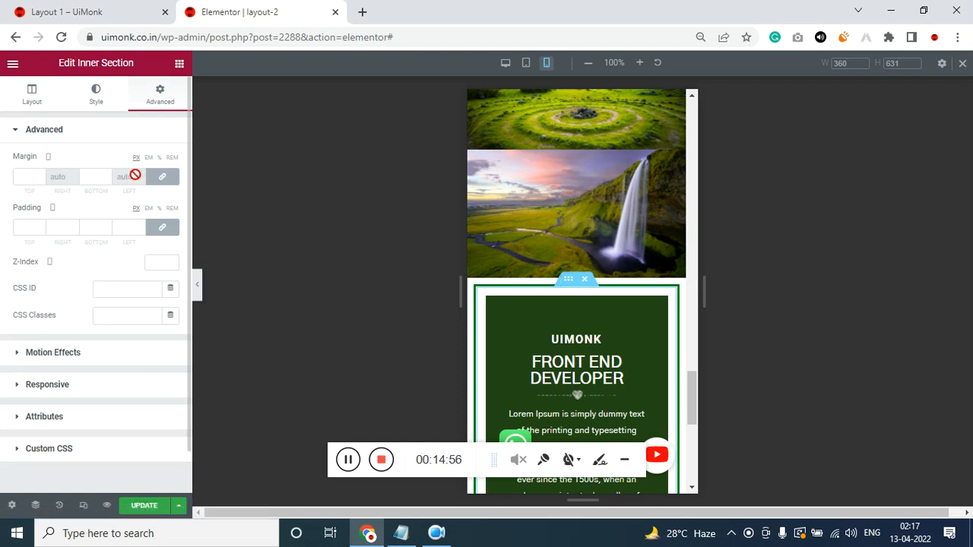
click(162, 178)
click(25, 176)
text(50)
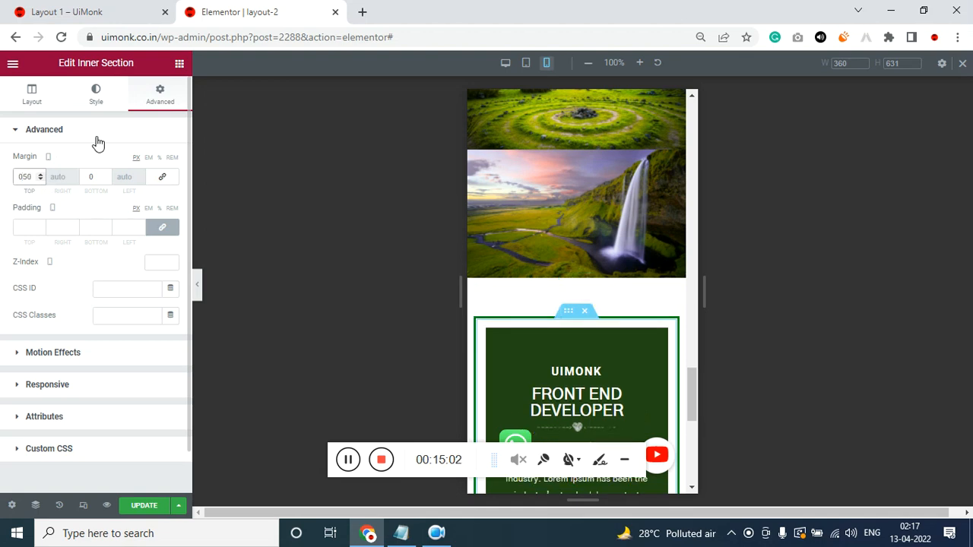
text(-)
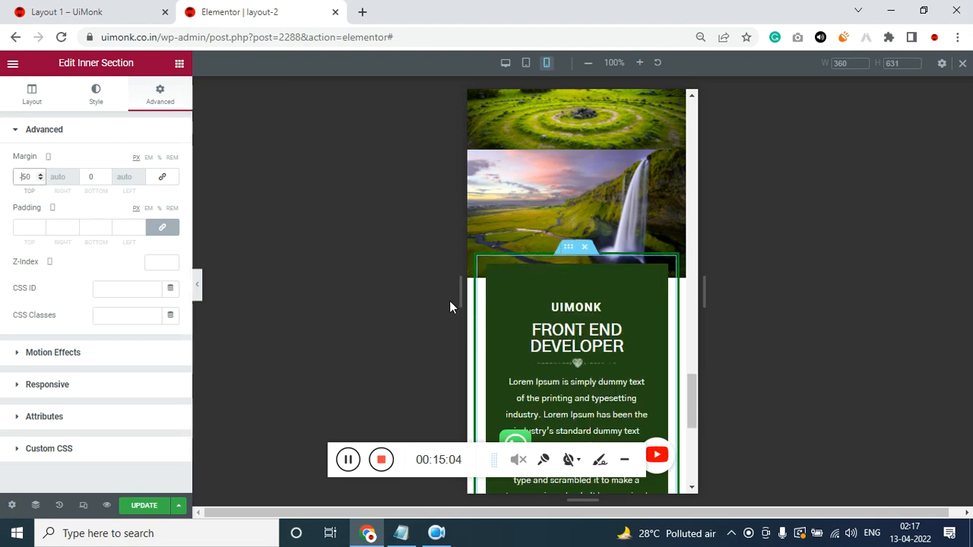
scroll(495, 256, up, 2)
scroll(513, 237, down, 1)
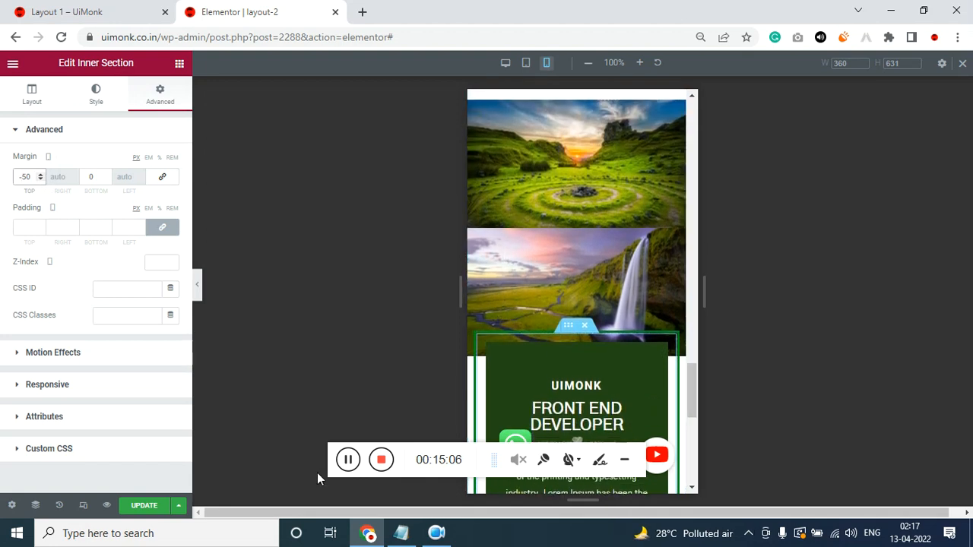
click(152, 505)
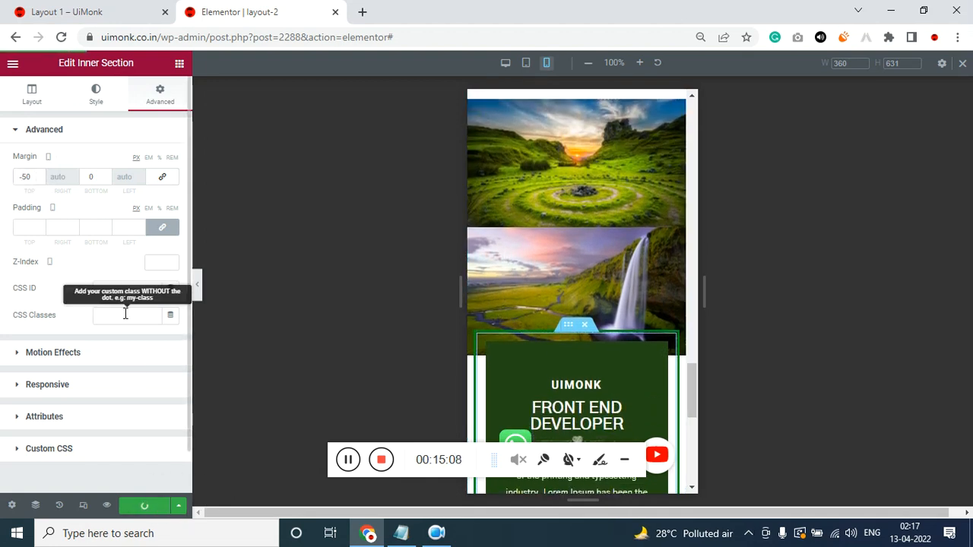